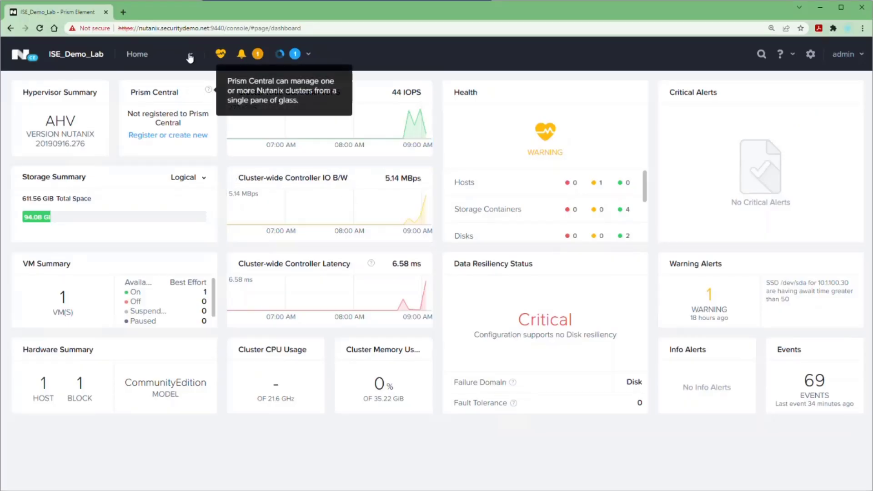
# Upload ise31pan.iso from a local file as an ISO-type image into the ISO container
pyautogui.click(150, 296)
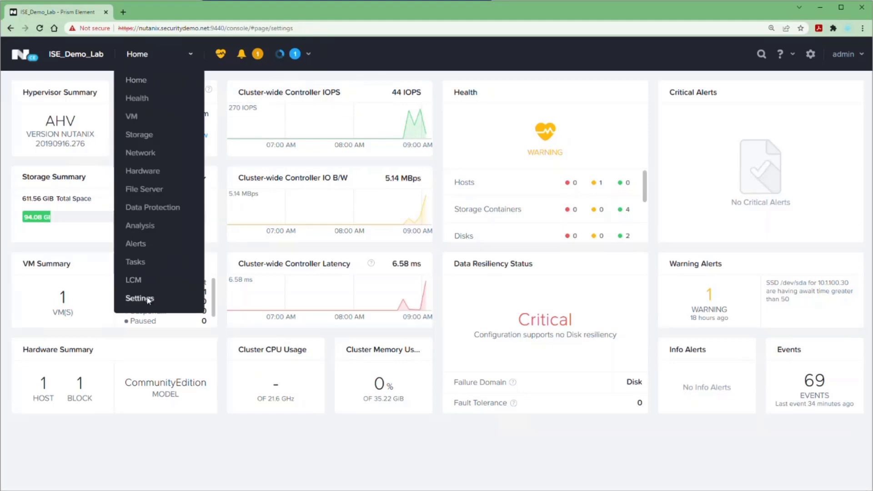
pyautogui.click(61, 214)
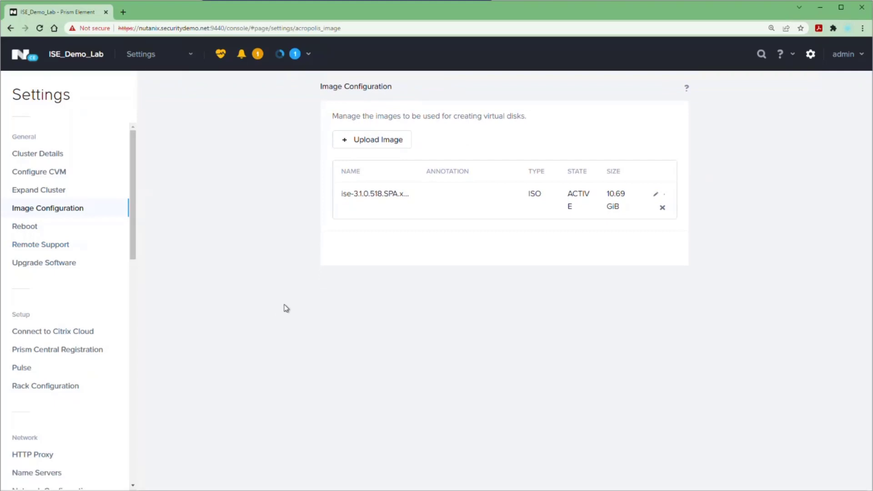
pyautogui.click(370, 140)
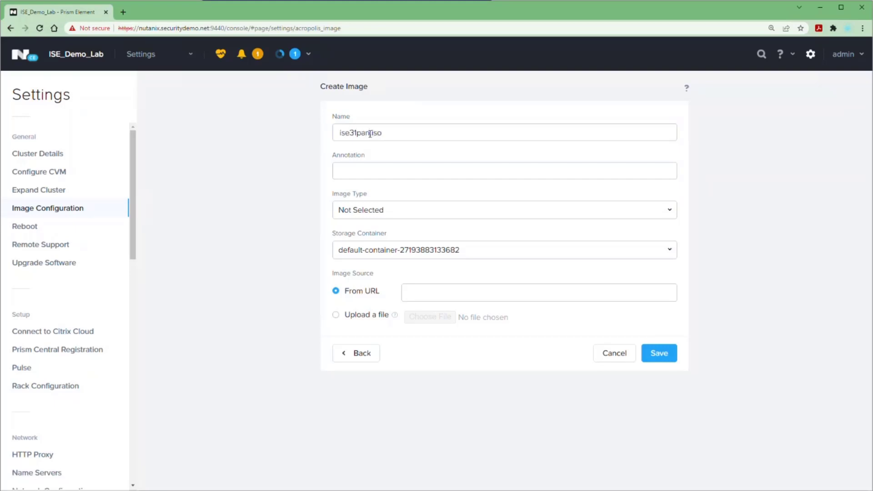
pyautogui.click(388, 203)
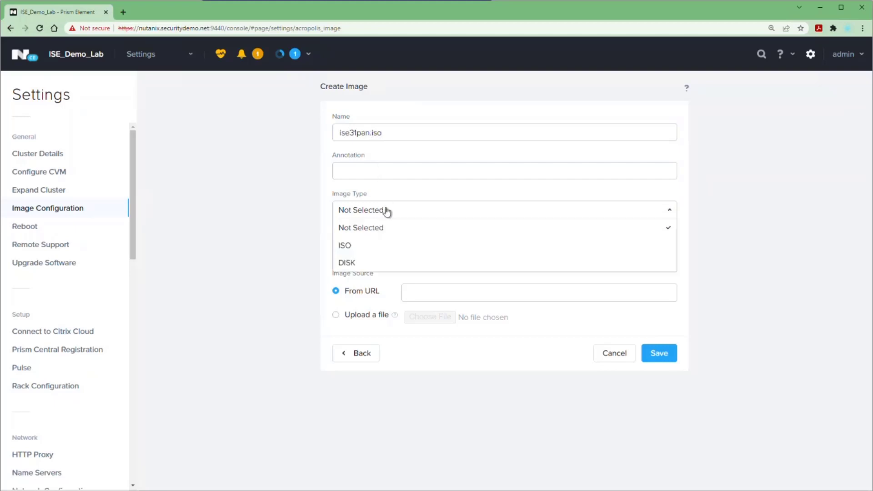
pyautogui.click(359, 249)
pyautogui.click(359, 249)
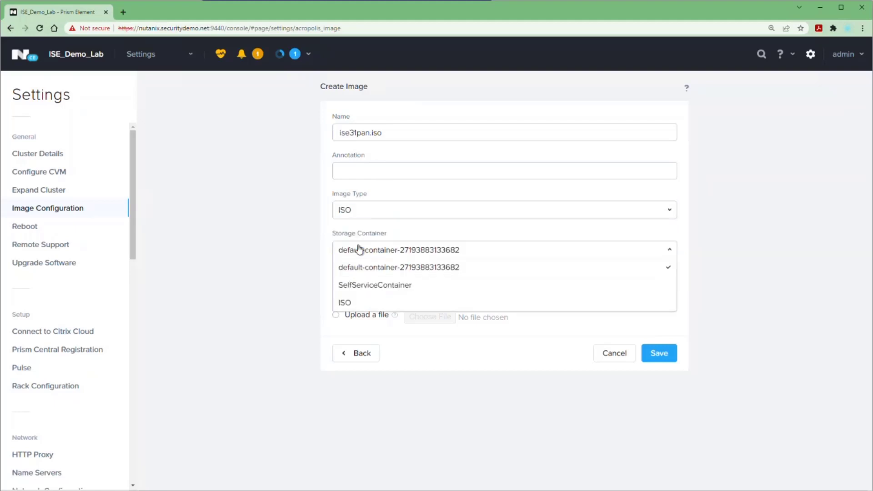
pyautogui.click(338, 301)
pyautogui.click(335, 315)
pyautogui.click(419, 321)
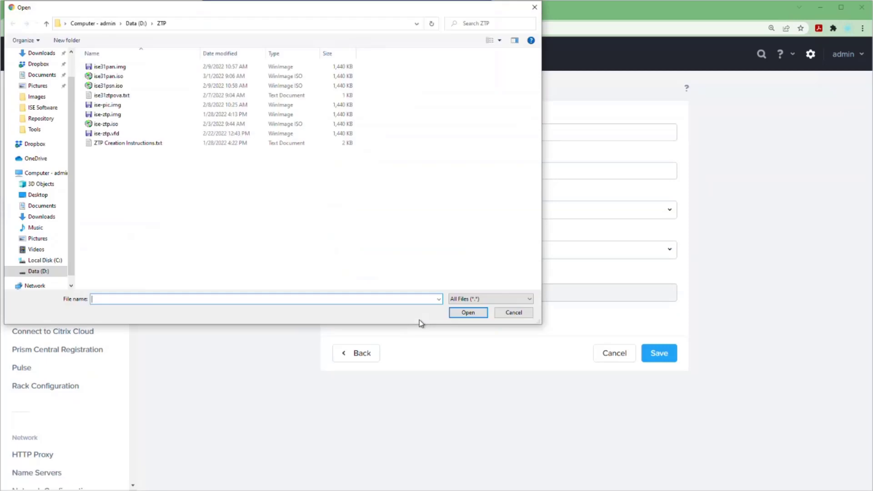
pyautogui.doubleClick(108, 76)
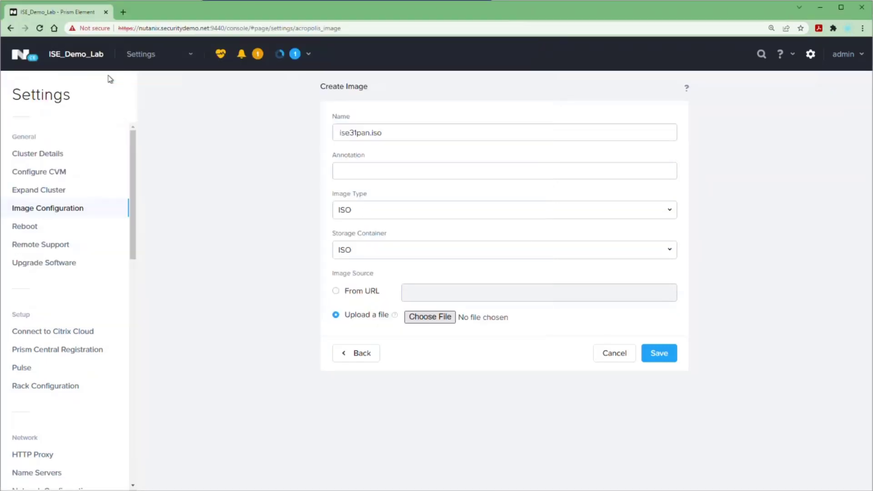
pyautogui.click(656, 353)
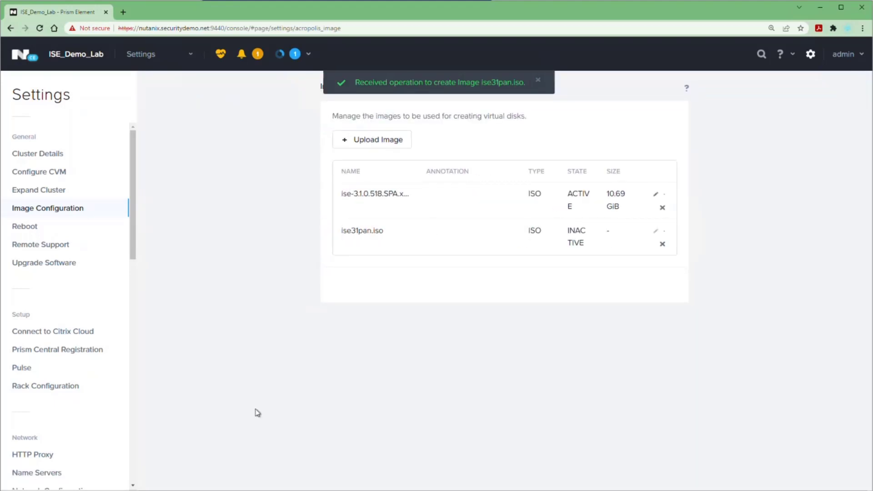
# Start a new VM on the VMs page with 4 vCPUs and 16 GiB memory
pyautogui.click(188, 55)
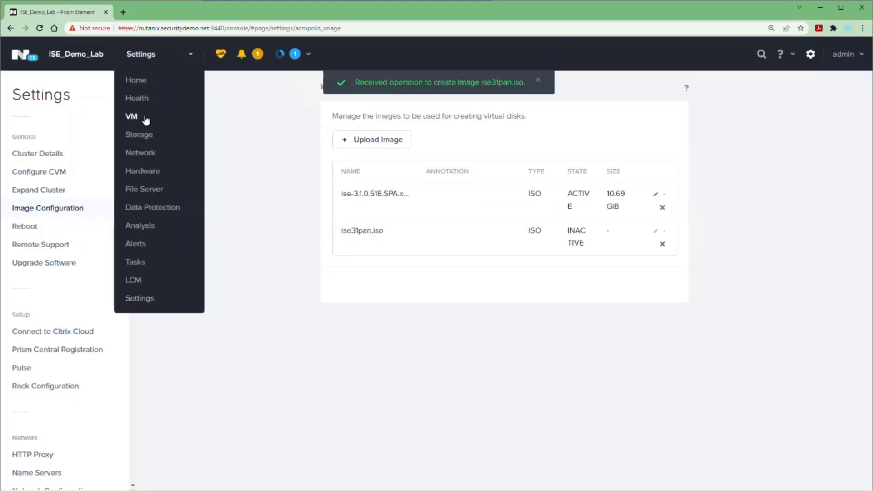
pyautogui.click(146, 118)
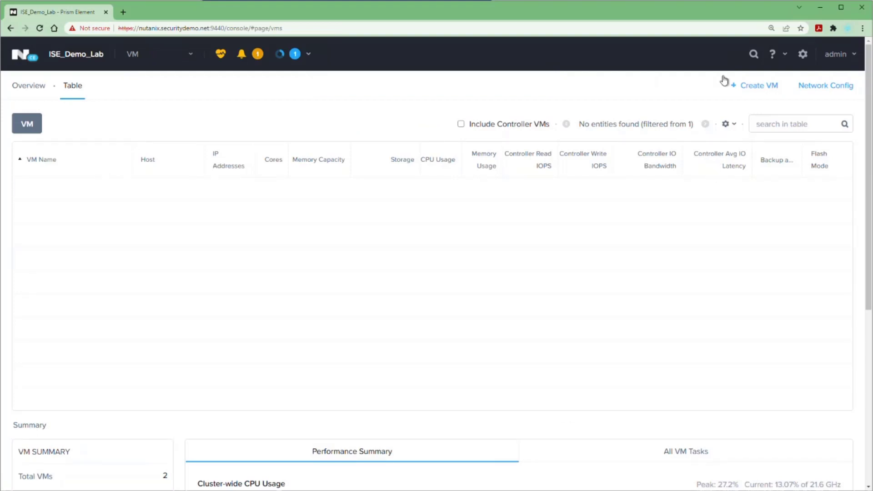
pyautogui.click(752, 85)
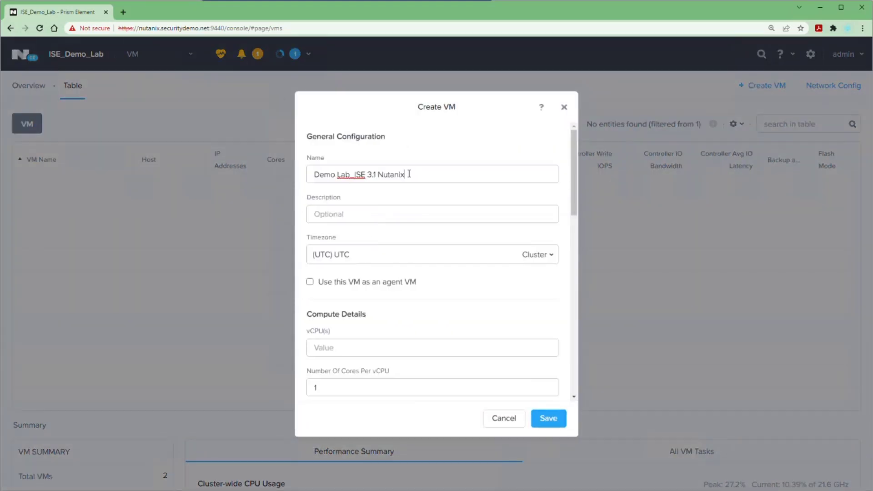
pyautogui.click(343, 348)
pyautogui.write('4')
pyautogui.scroll(-1, 343, 348)
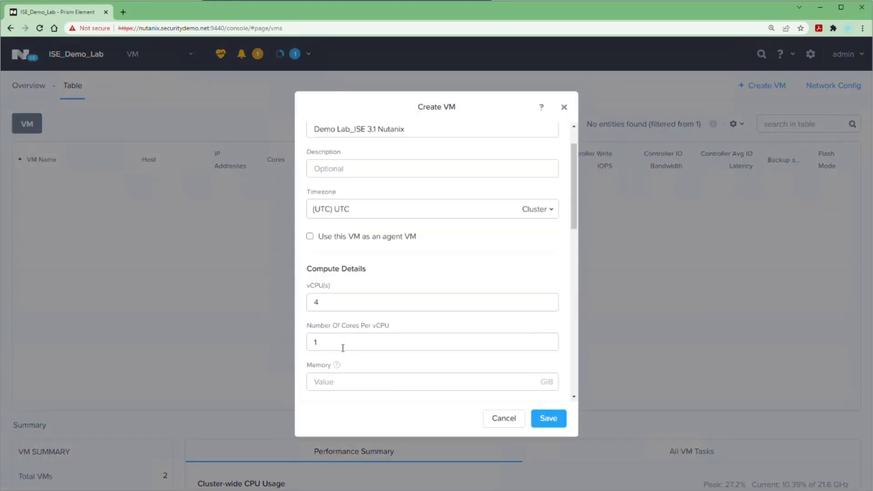
pyautogui.click(325, 378)
pyautogui.write('16')
# Add a new 300 GiB SCSI disk to the VM
pyautogui.scroll(-4, 325, 378)
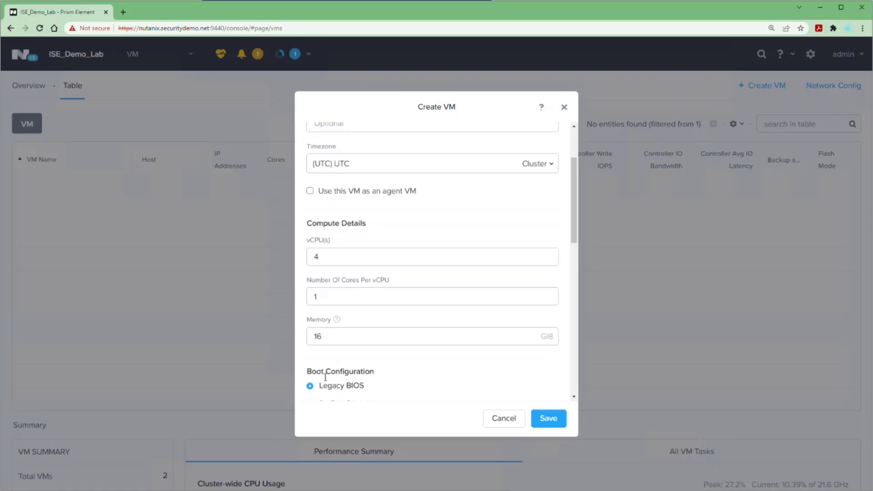
pyautogui.scroll(-2, 325, 382)
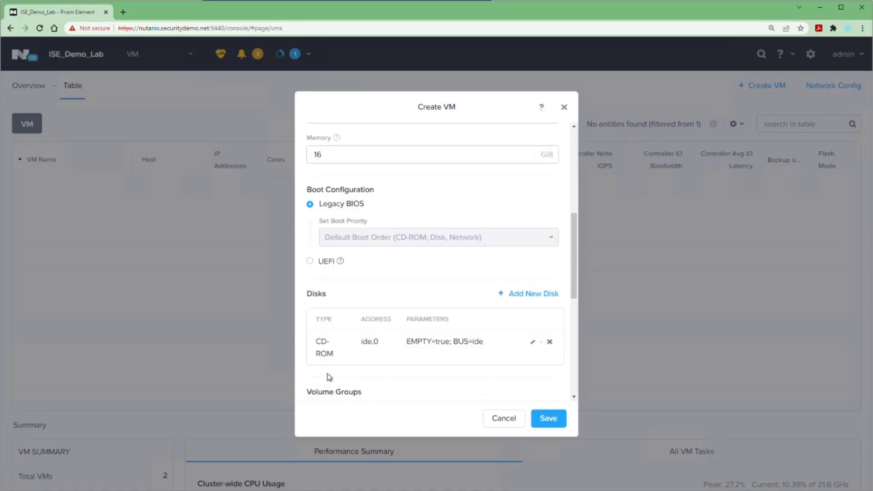
pyautogui.click(522, 297)
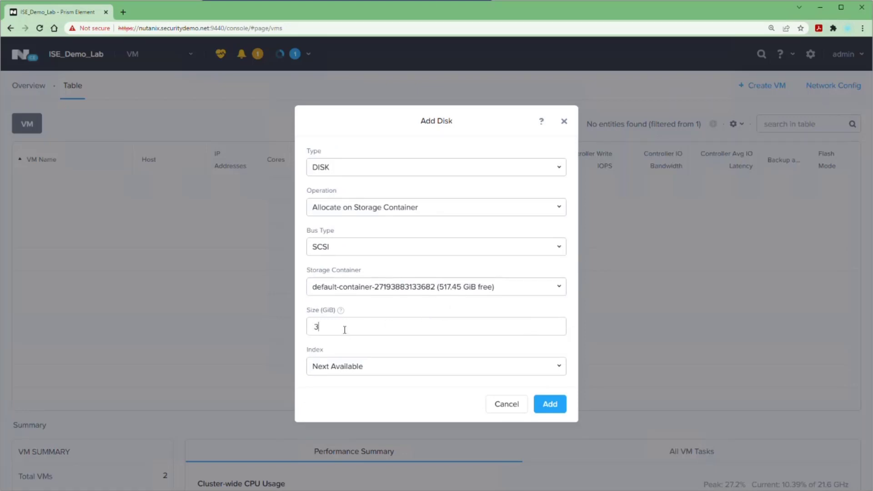
pyautogui.click(541, 404)
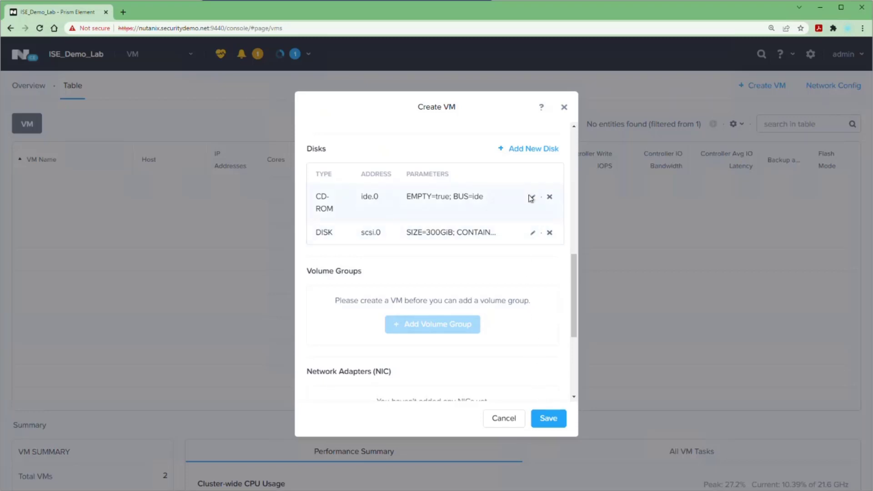
# Set the existing CD-ROM to clone ise-3.1.0.518.SPA.x86_64.iso from the Image Service
pyautogui.click(531, 198)
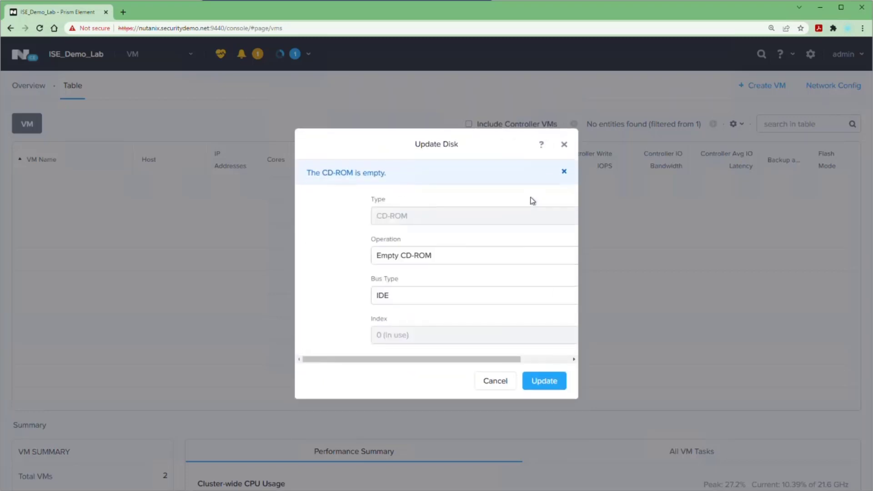
pyautogui.click(418, 268)
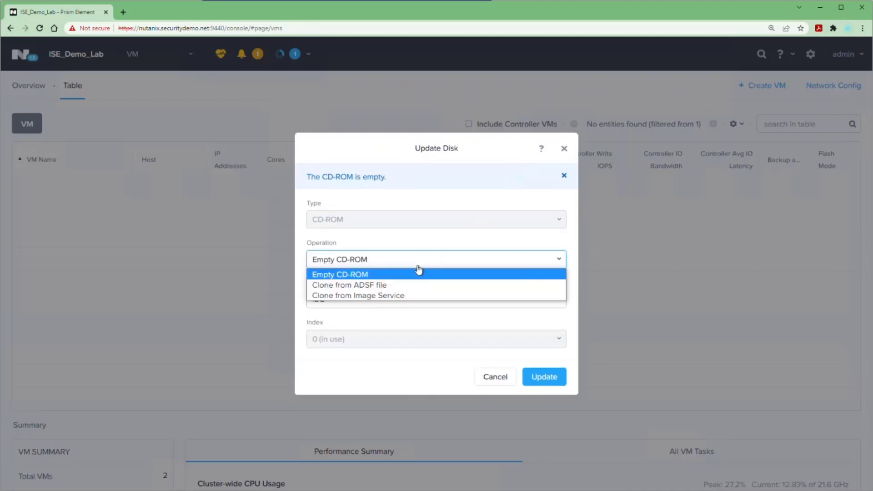
pyautogui.click(406, 298)
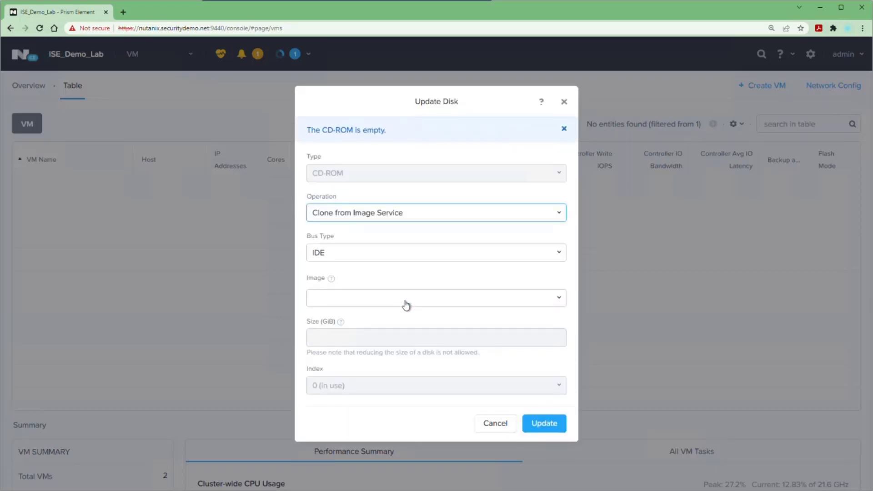
pyautogui.click(407, 299)
pyautogui.click(401, 311)
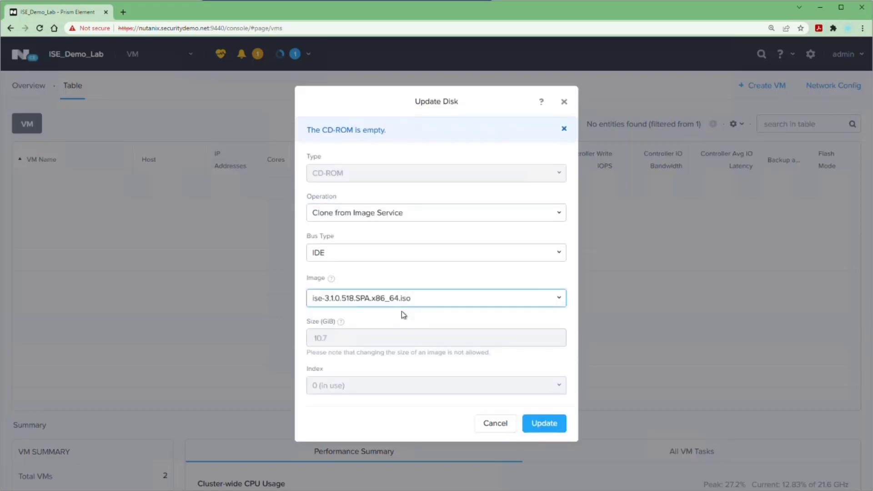
pyautogui.click(541, 424)
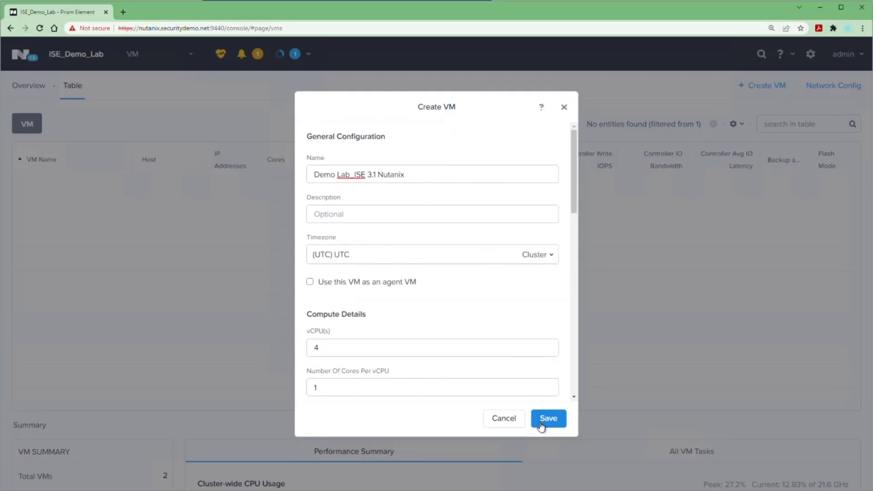
# Add a second CD-ROM drive cloned from the ise31pan.iso image
pyautogui.scroll(-5, 475, 341)
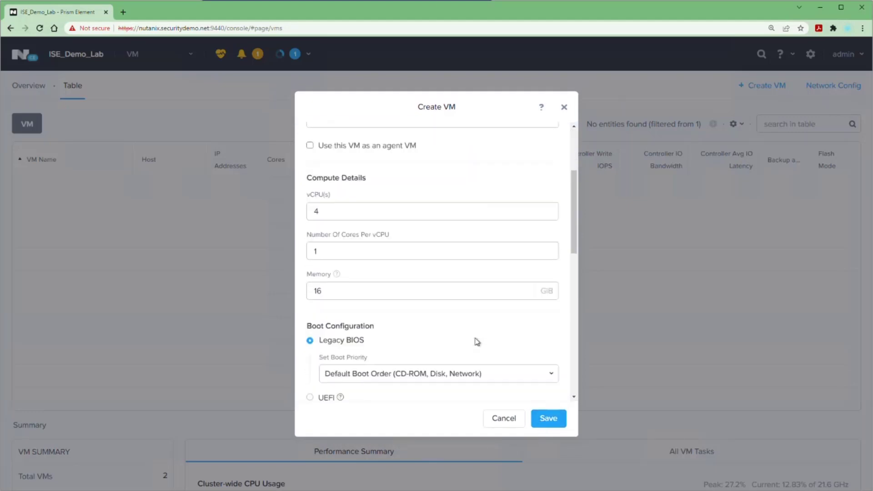
pyautogui.click(518, 339)
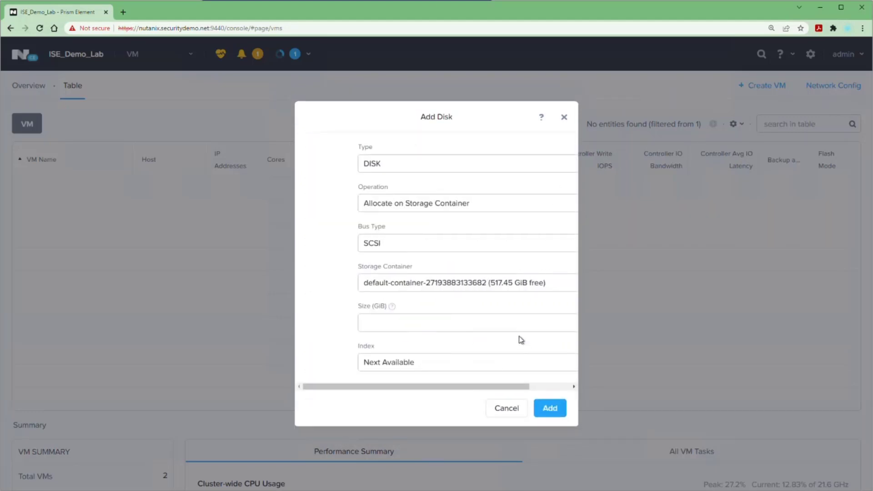
pyautogui.click(414, 171)
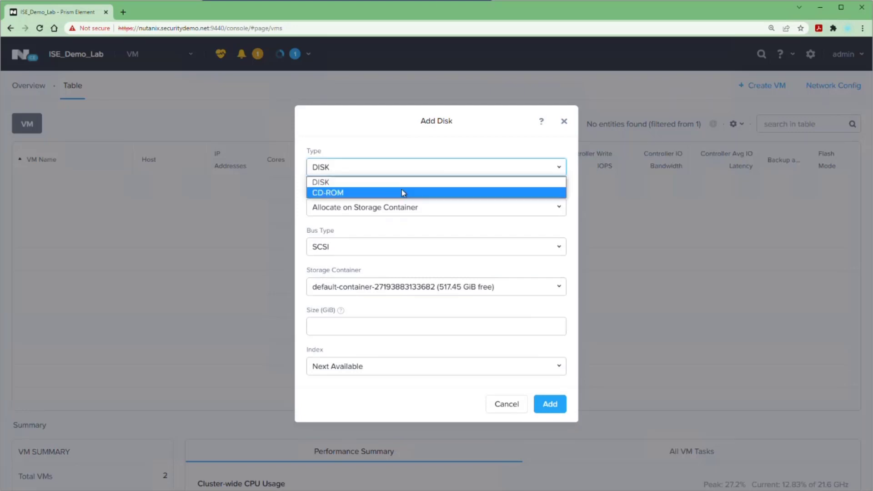
pyautogui.click(402, 192)
pyautogui.click(390, 248)
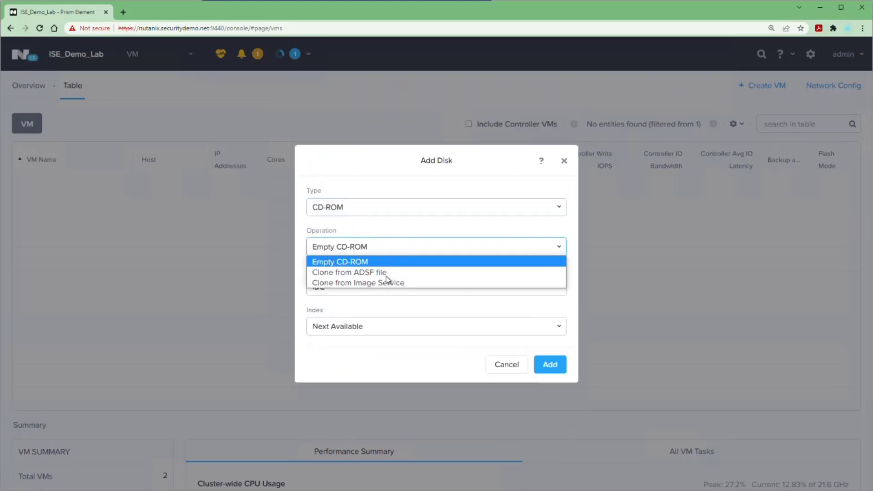
pyautogui.click(386, 284)
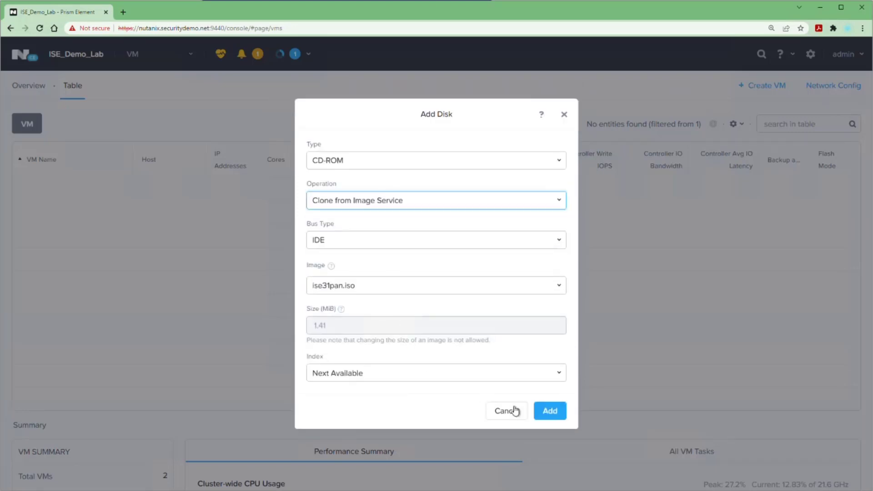
pyautogui.click(547, 412)
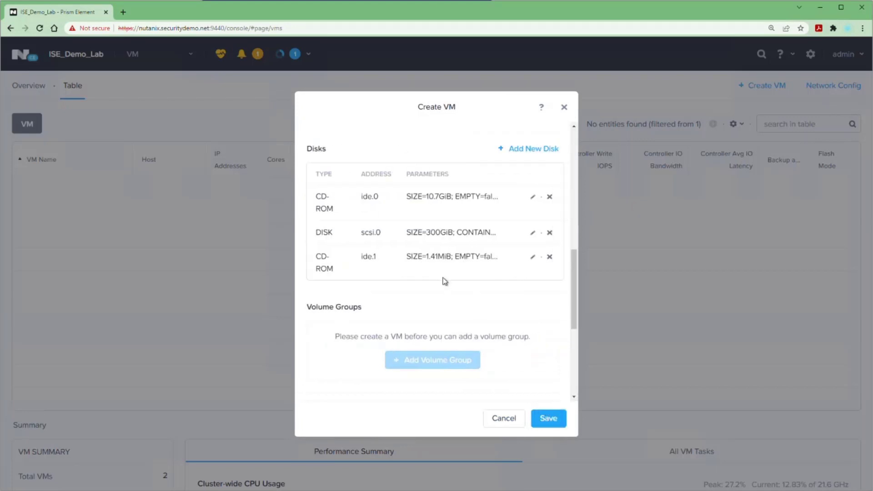
# Add a network adapter on the ISE Demo Lab network
pyautogui.scroll(1, 446, 277)
pyautogui.scroll(-3, 449, 286)
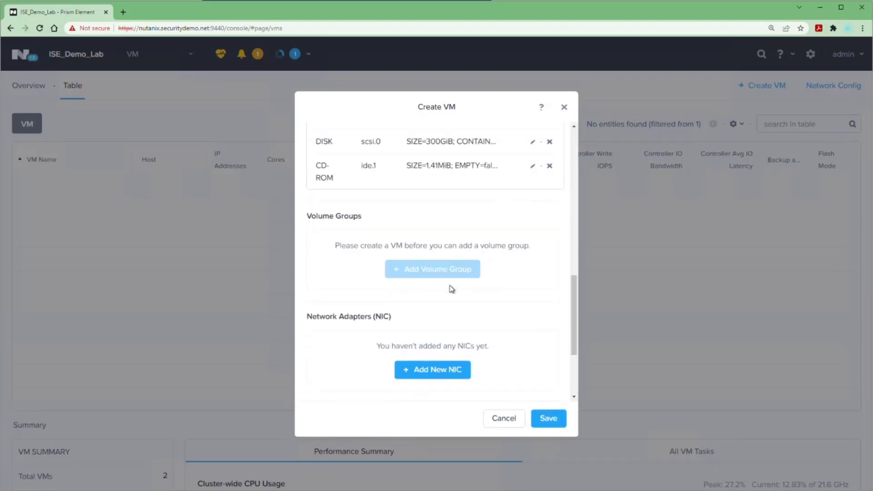
pyautogui.click(440, 372)
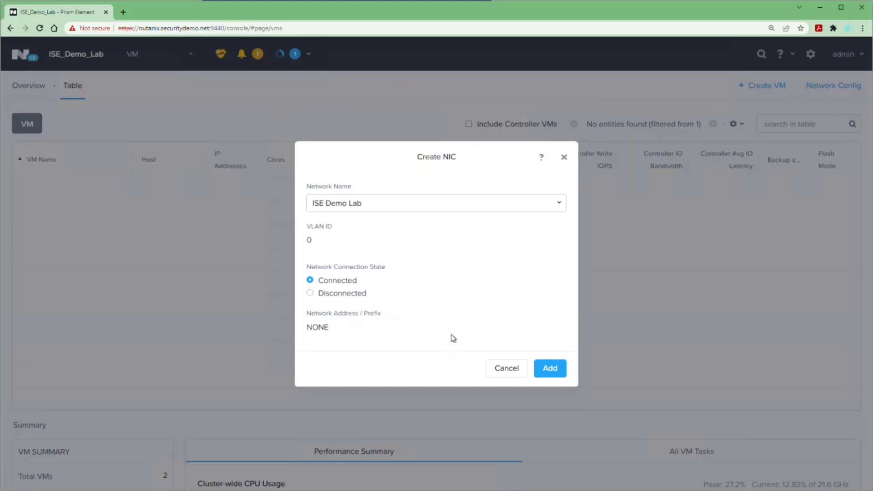
pyautogui.click(547, 368)
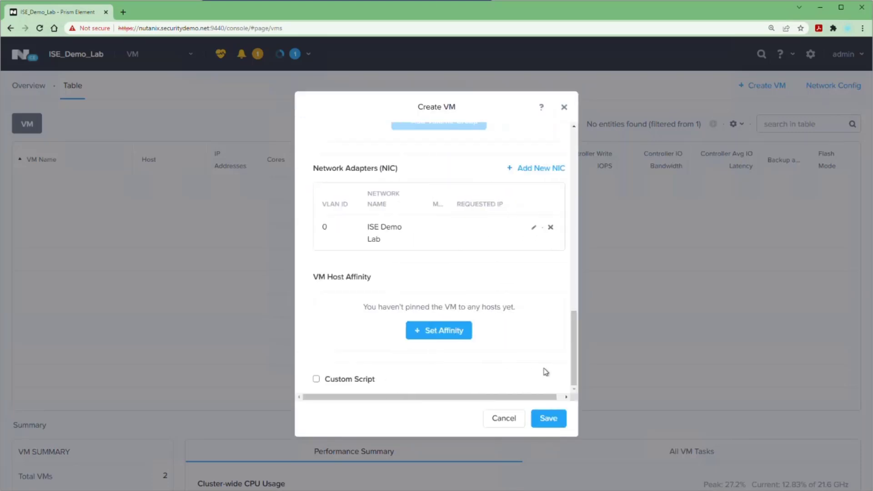
# Create the Demo Lab_ISE 3.1 Nutanix VM, then select it and power it on
pyautogui.click(551, 419)
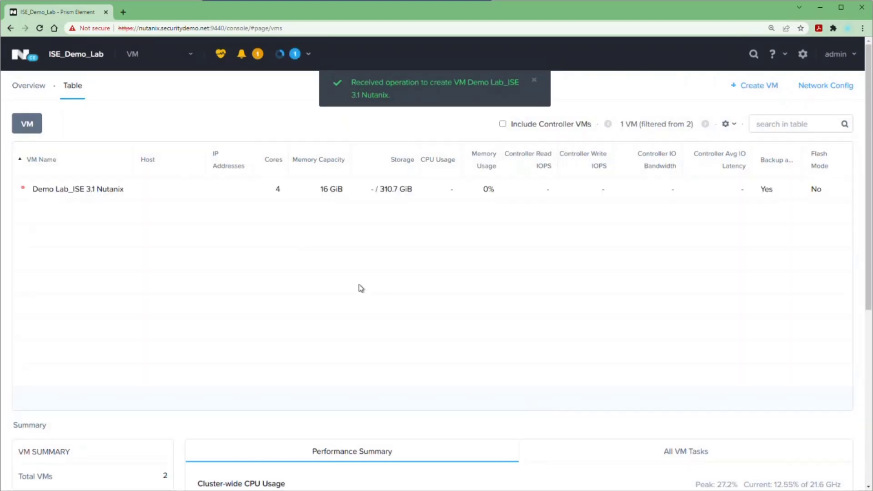
pyautogui.click(98, 187)
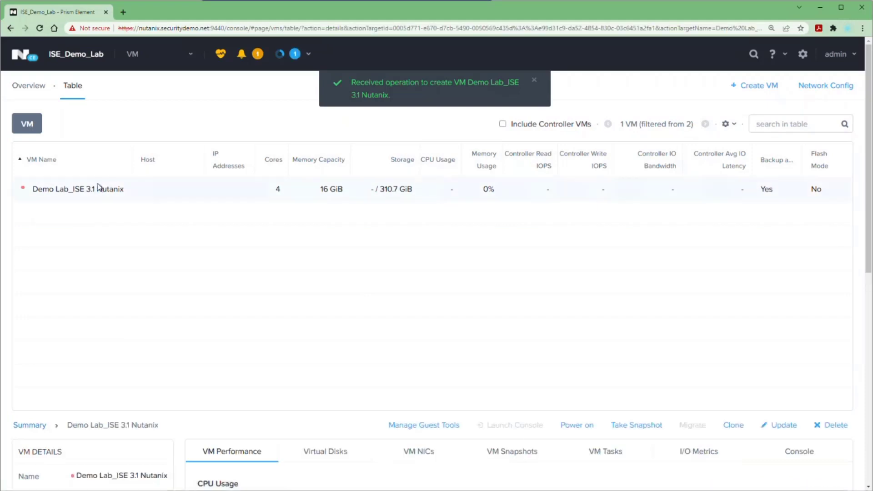
pyautogui.click(584, 426)
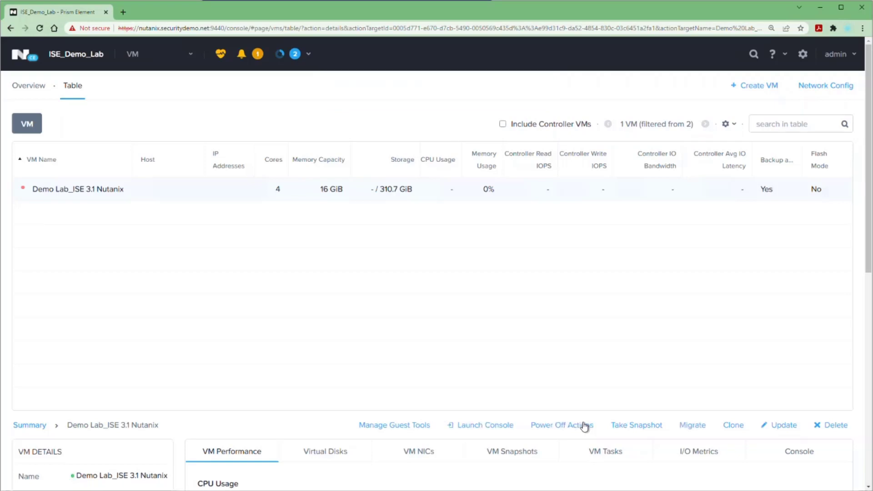
# Launch the VM console, accept the default installer boot option, and enlarge the window
pyautogui.click(471, 427)
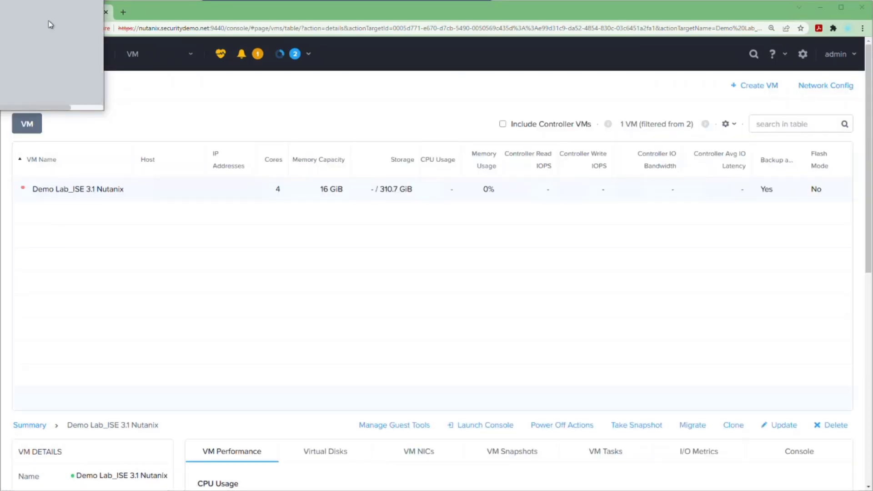
pyautogui.moveTo(141, 39); pyautogui.dragTo(162, 54)
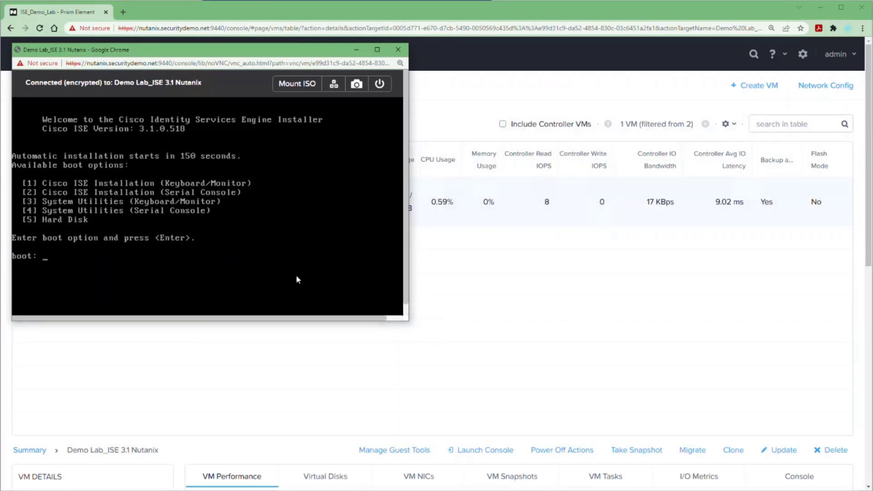
pyautogui.press('Return')
pyautogui.moveTo(407, 320); pyautogui.dragTo(516, 488)
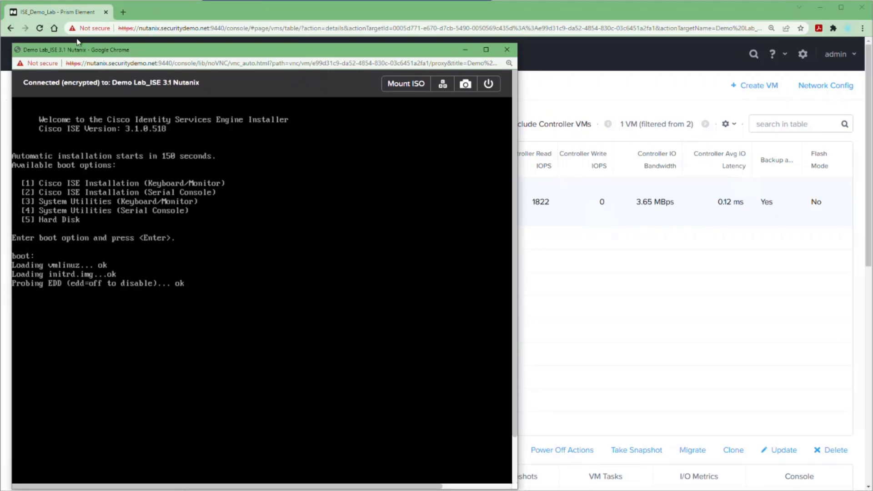
pyautogui.moveTo(12, 41); pyautogui.dragTo(4, 4)
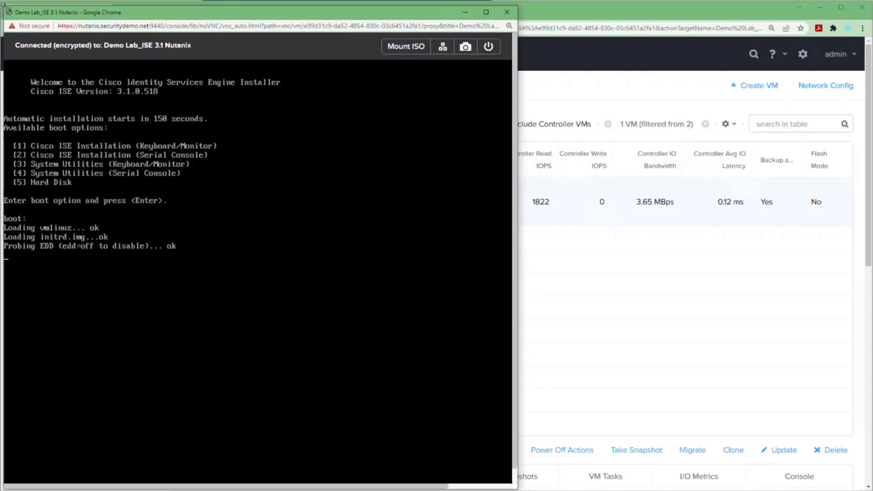
# Reset the VM and start the keyboard/monitor ISE installation
pyautogui.click(488, 46)
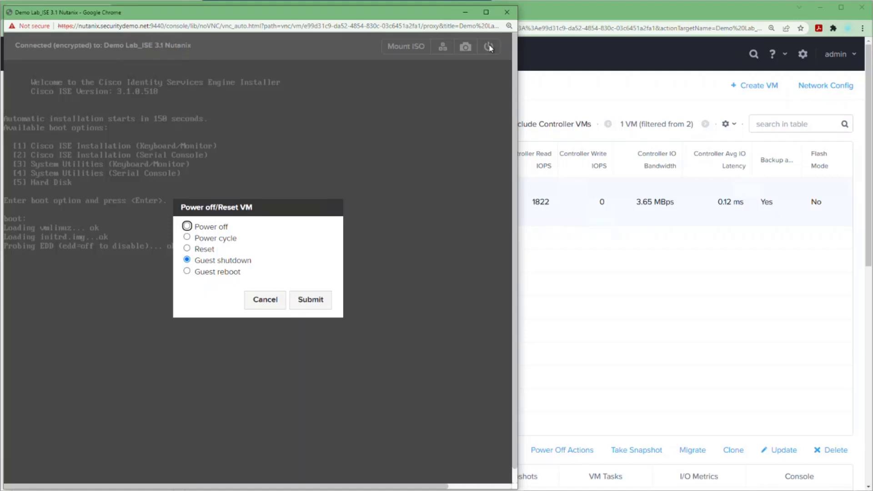
pyautogui.click(187, 250)
pyautogui.click(314, 301)
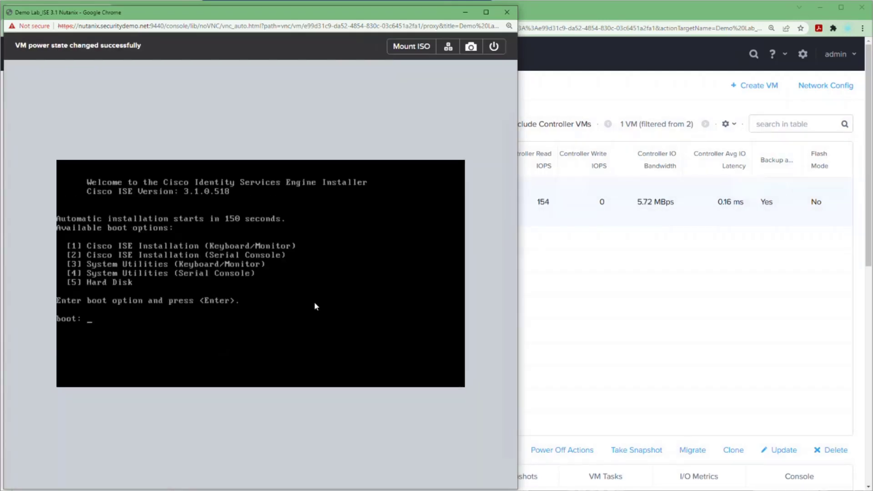
pyautogui.press('Return')
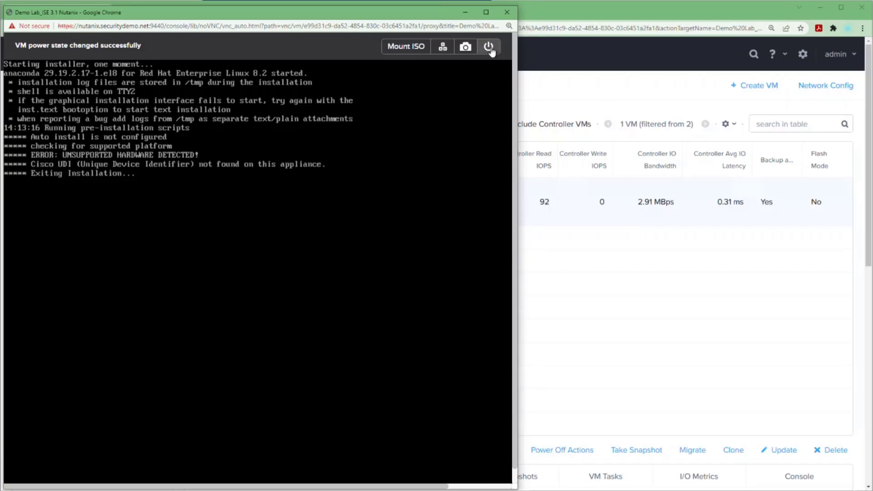
# Hard power off the VM after the unsupported-hardware error and close the console
pyautogui.click(488, 47)
pyautogui.click(211, 230)
pyautogui.click(304, 302)
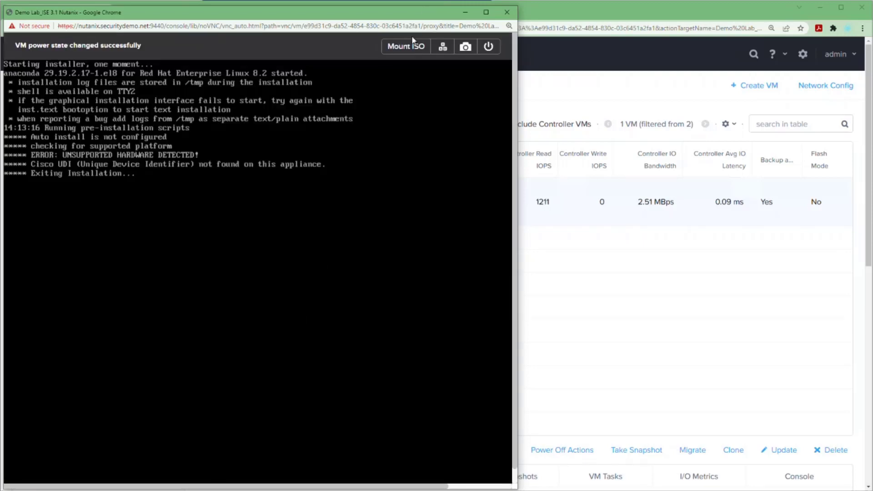
pyautogui.click(318, 301)
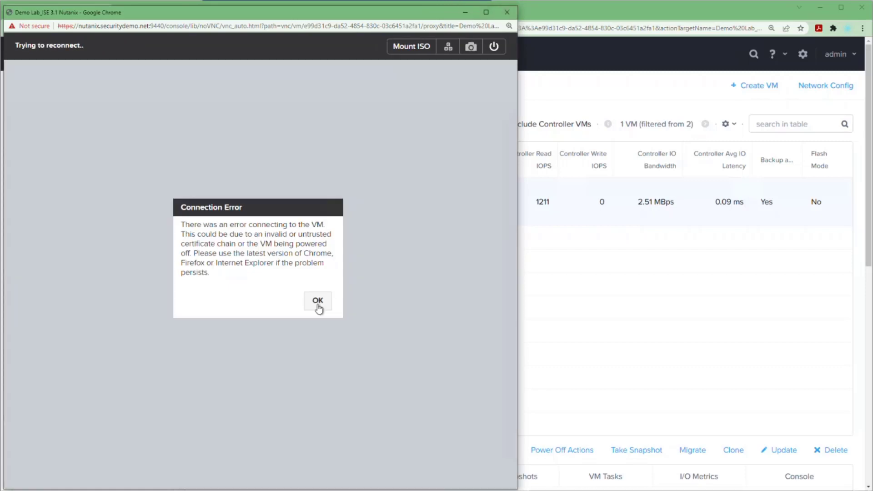
pyautogui.click(507, 13)
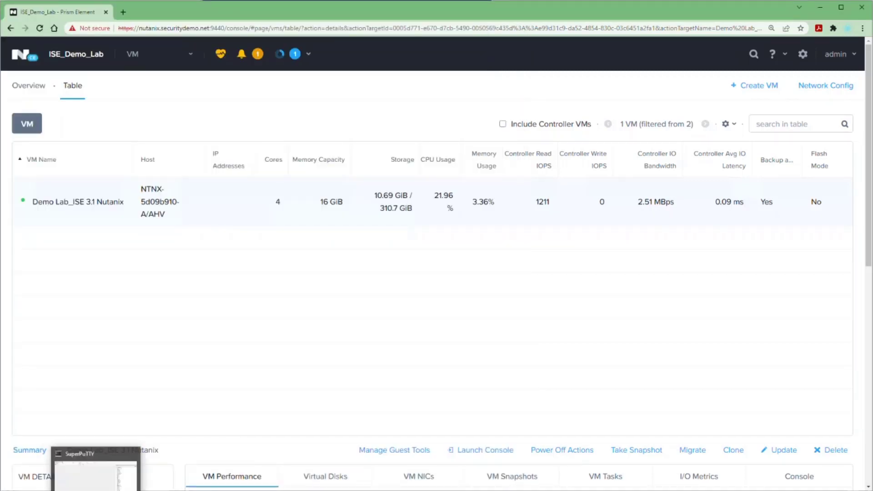
# Log in to the Nutanix CVM over SSH and run the acli serial_port_create command
pyautogui.click(96, 466)
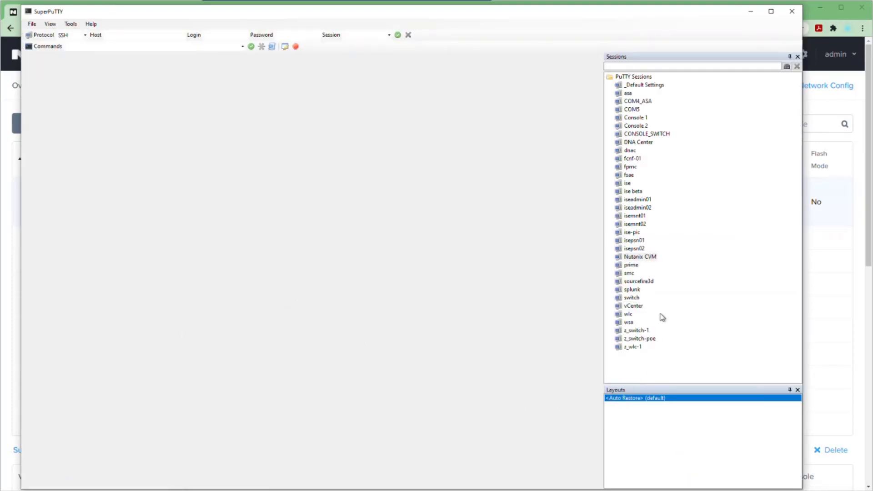
pyautogui.doubleClick(638, 257)
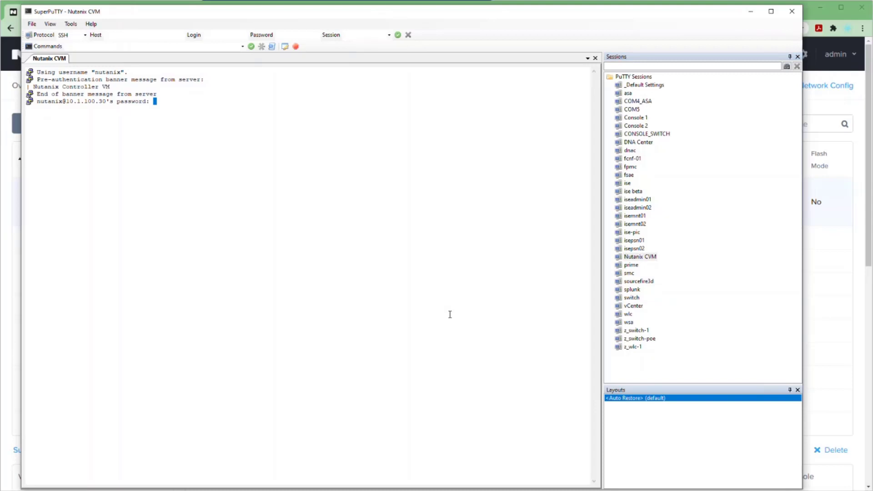
pyautogui.press('Return')
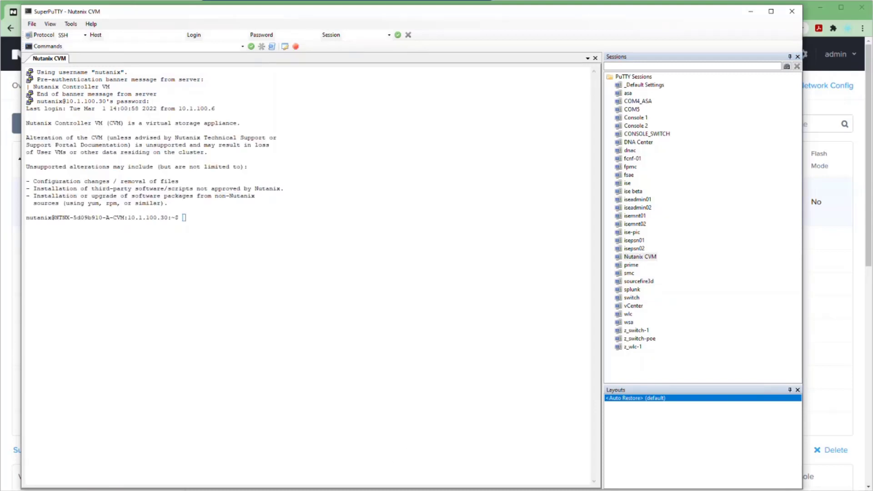
pyautogui.hotkey('alt', 'Tab')
pyautogui.moveTo(175, 399); pyautogui.dragTo(296, 395)
pyautogui.click(497, 386)
pyautogui.moveTo(174, 395); pyautogui.dragTo(778, 396)
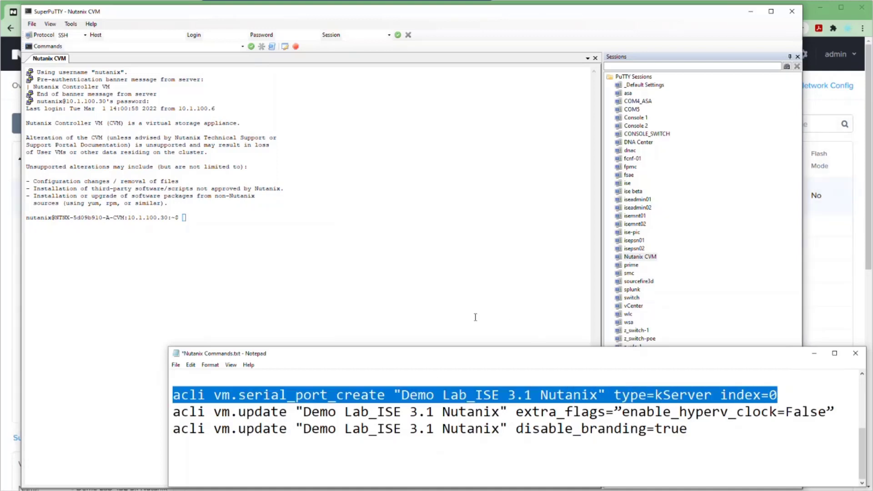
pyautogui.rightClick(380, 236)
pyautogui.press('Return')
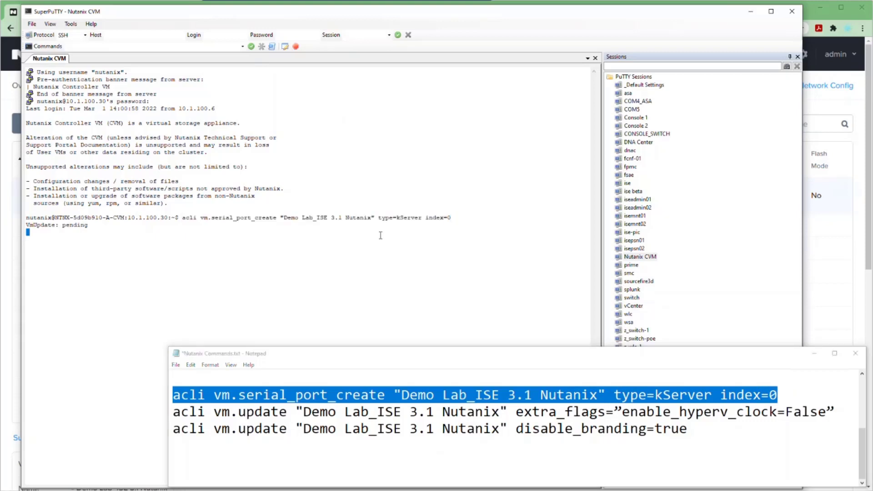
# Run the Hyper-V clock and disable_branding acli updates, then exit the CVM session
pyautogui.moveTo(174, 412); pyautogui.dragTo(777, 426)
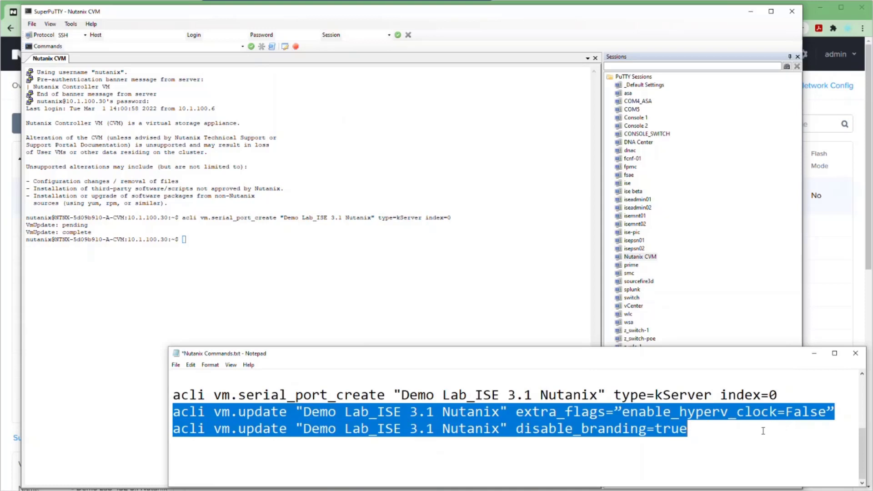
pyautogui.rightClick(335, 264)
pyautogui.press('Return')
pyautogui.write('exit')
pyautogui.press('Return')
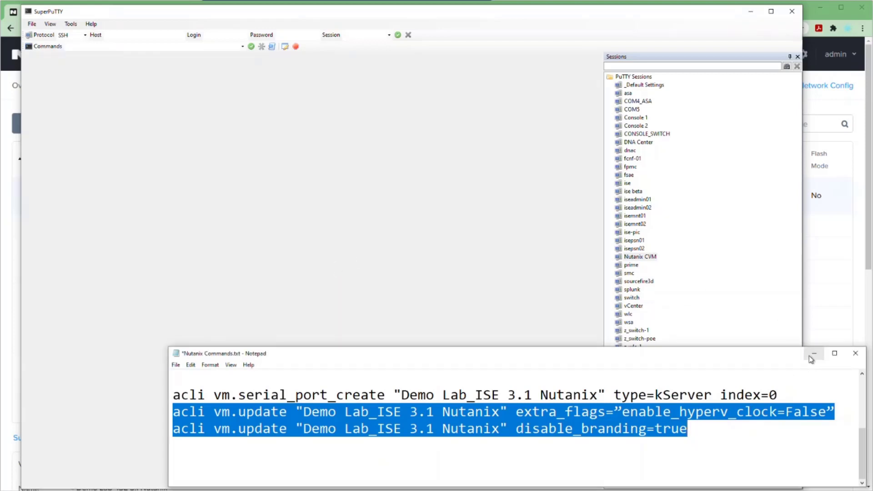
pyautogui.click(809, 357)
# Power the ISE VM back on and open an enlarged VNC console
pyautogui.click(751, 11)
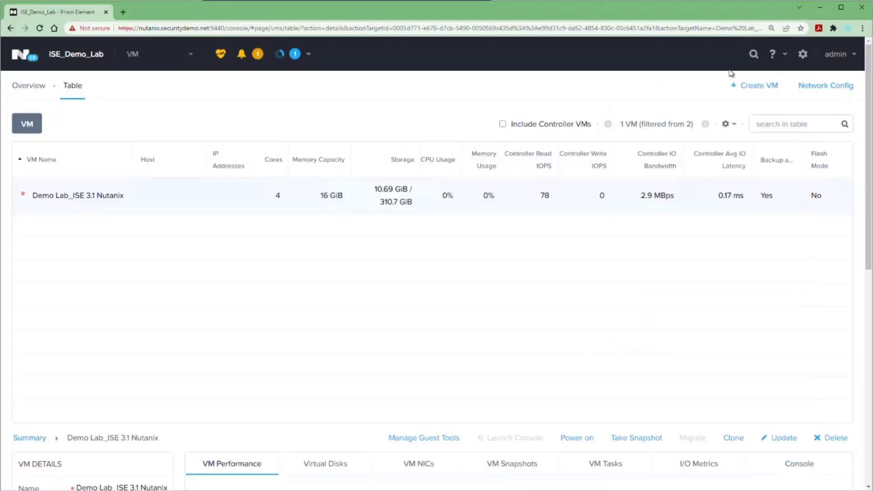
pyautogui.click(575, 441)
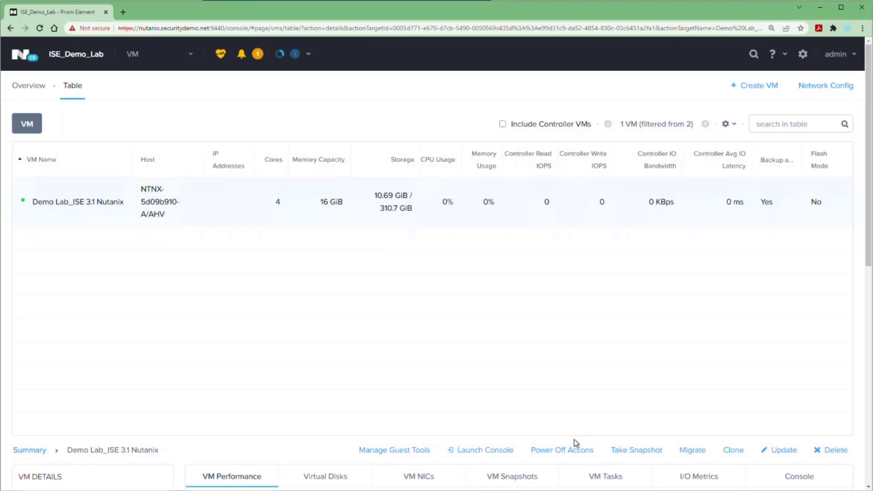
pyautogui.click(496, 450)
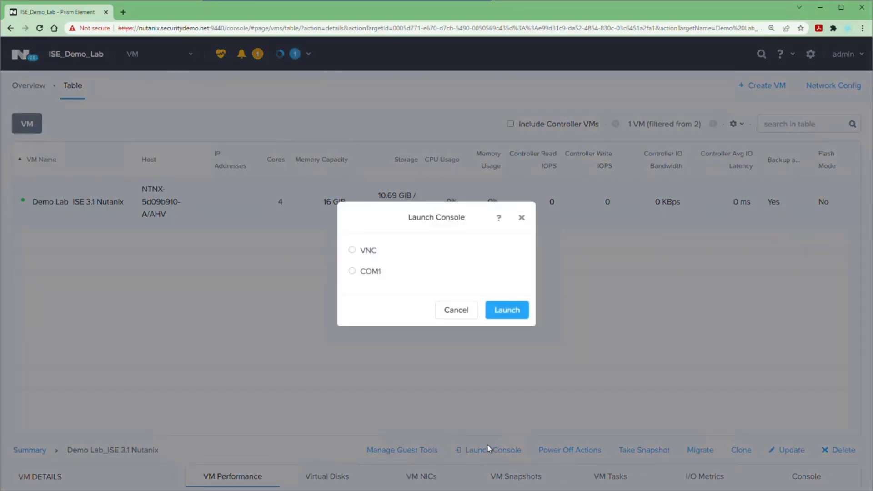
pyautogui.click(352, 250)
pyautogui.click(503, 309)
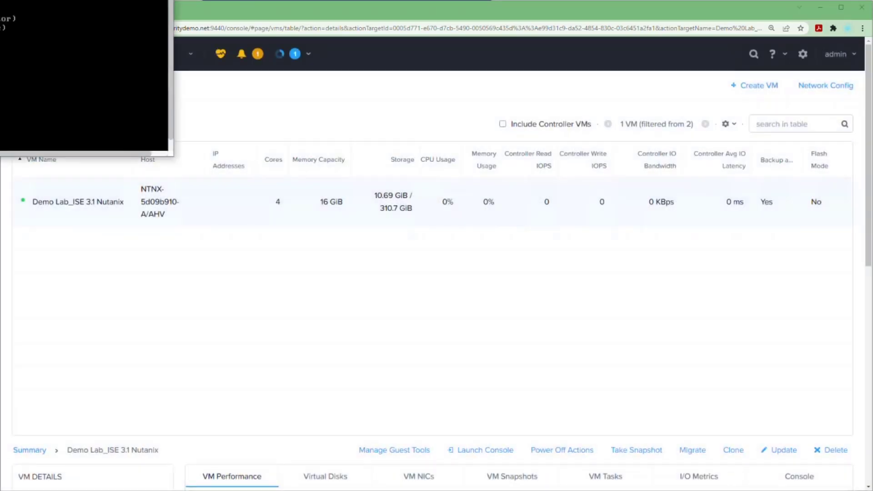
pyautogui.moveTo(213, 50); pyautogui.dragTo(189, 10)
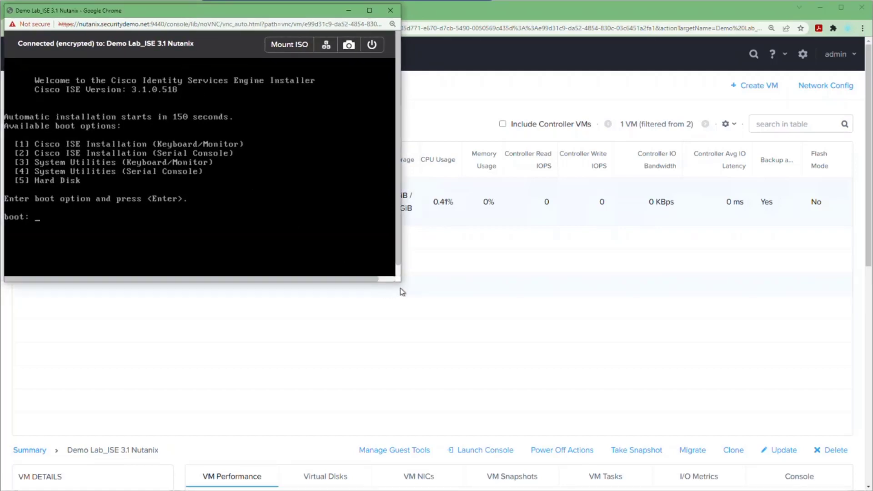
pyautogui.moveTo(398, 282); pyautogui.dragTo(446, 485)
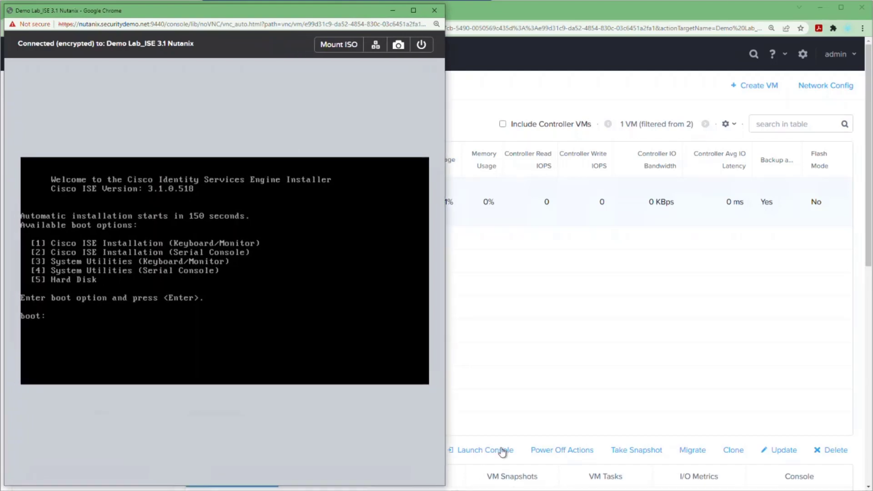
# Launch a second console on the COM1 serial port
pyautogui.click(462, 451)
pyautogui.click(368, 273)
pyautogui.click(502, 311)
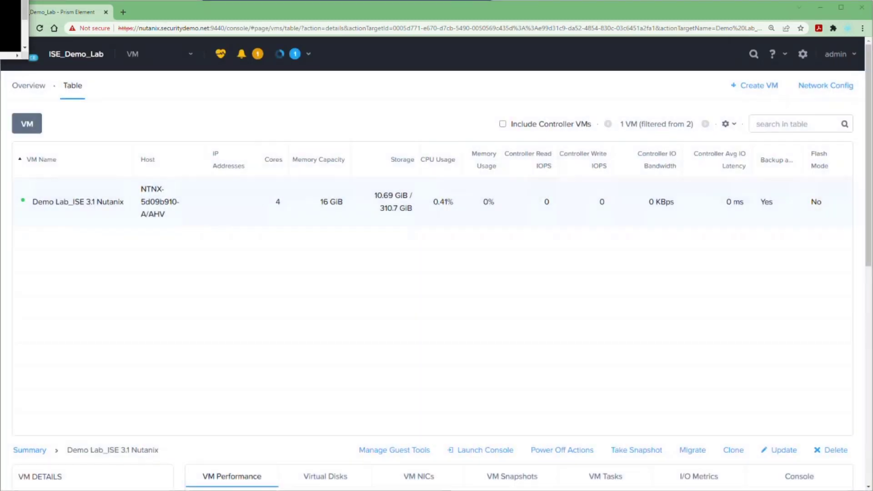
# Enlarge the serial console at top-right, boot the installer, and accept admin as username
pyautogui.moveTo(485, 60); pyautogui.dragTo(777, 8)
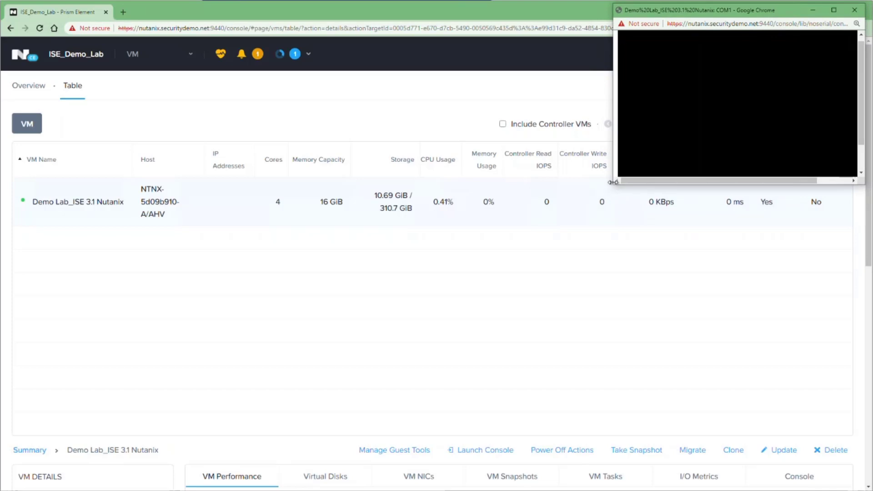
pyautogui.moveTo(612, 186); pyautogui.dragTo(467, 481)
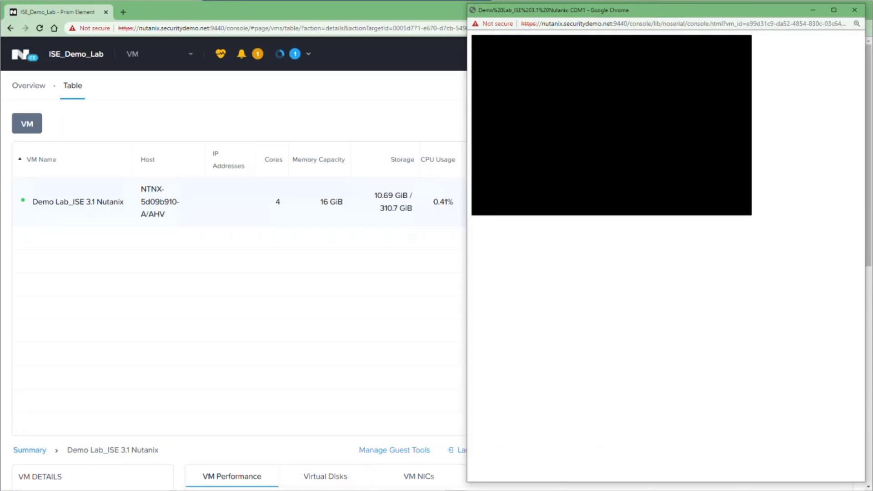
pyautogui.click(213, 475)
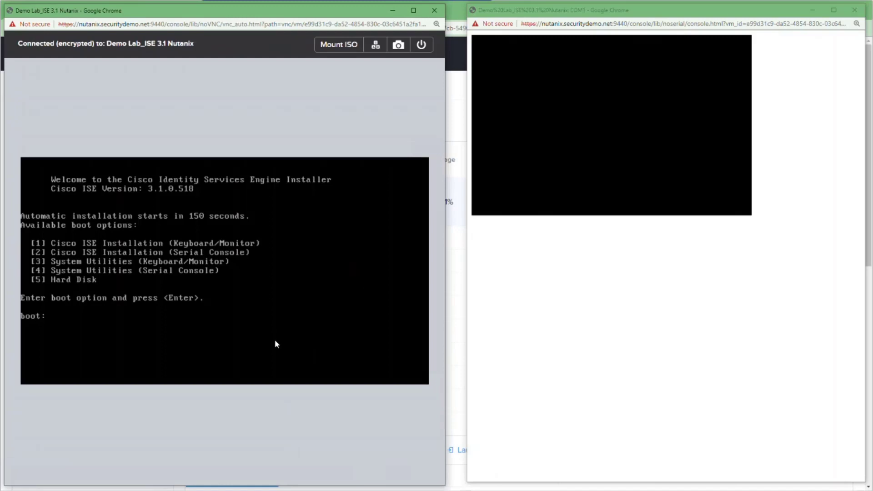
pyautogui.press('Return')
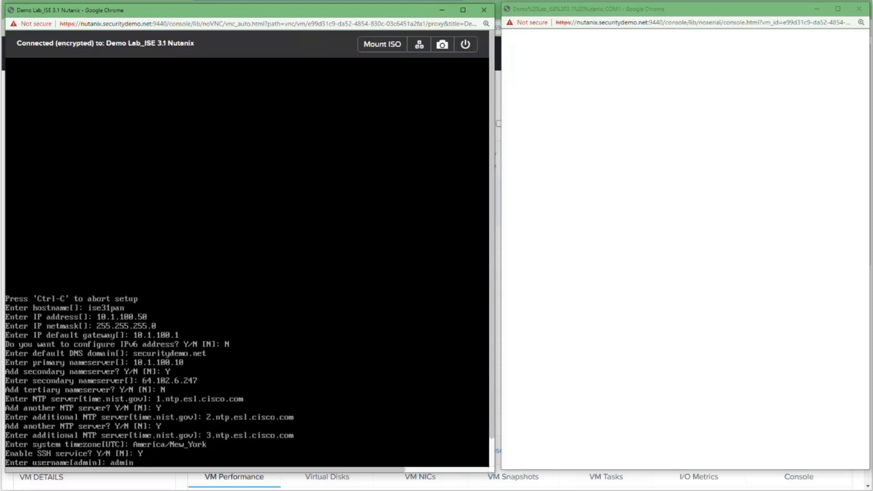
pyautogui.press('Return')
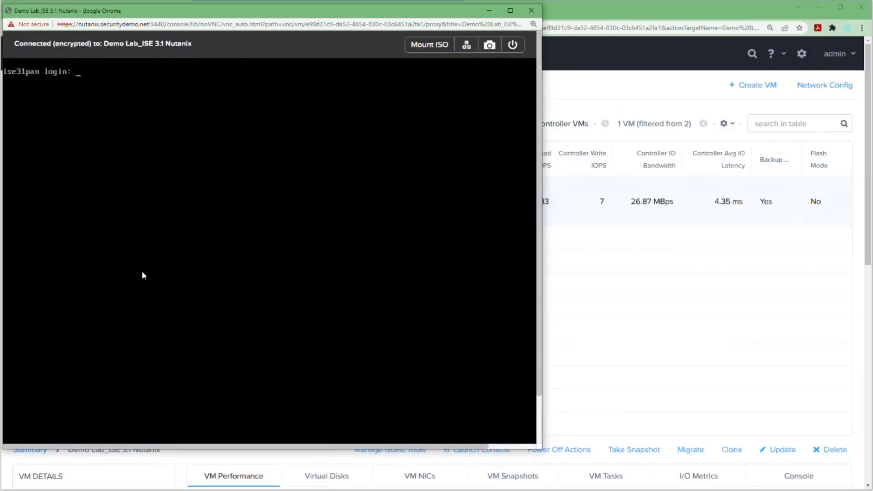
# Log in to the ise31pan CLI as admin, retrying once, and run 'sh run'
pyautogui.write('admin')
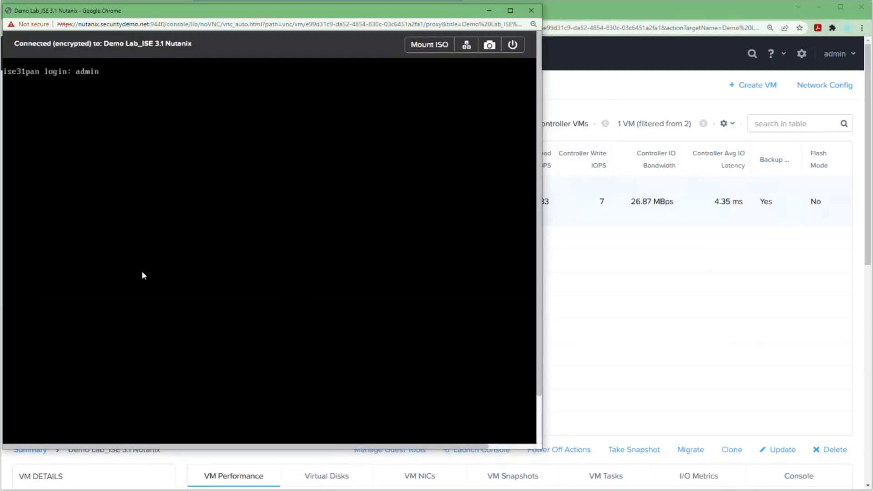
pyautogui.press('Return')
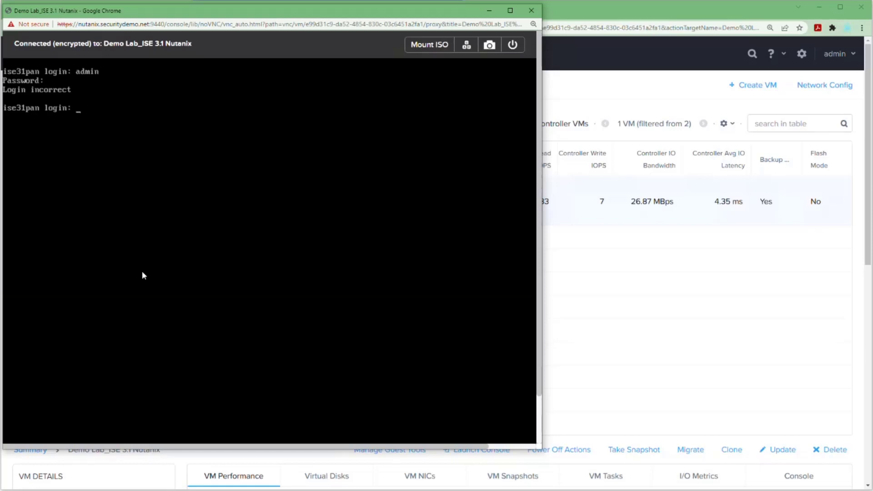
pyautogui.write('admin')
pyautogui.press('Return')
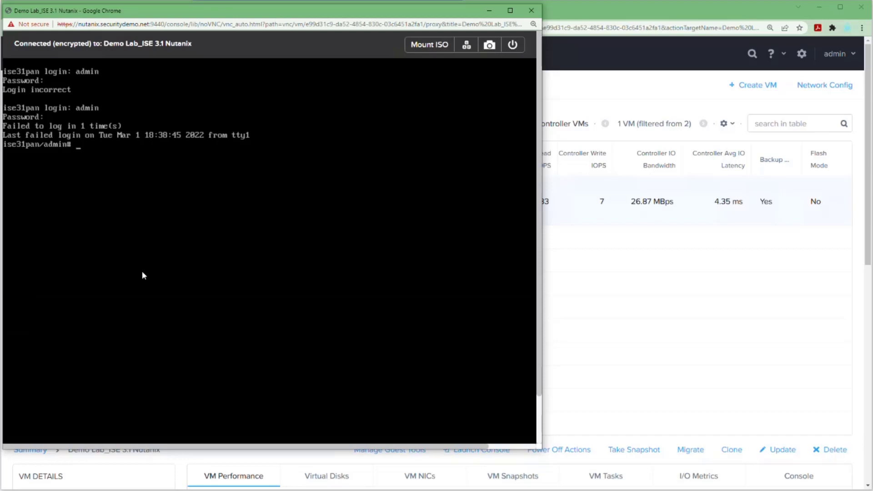
pyautogui.write('sh ru')
pyautogui.write('n')
pyautogui.press('Return')
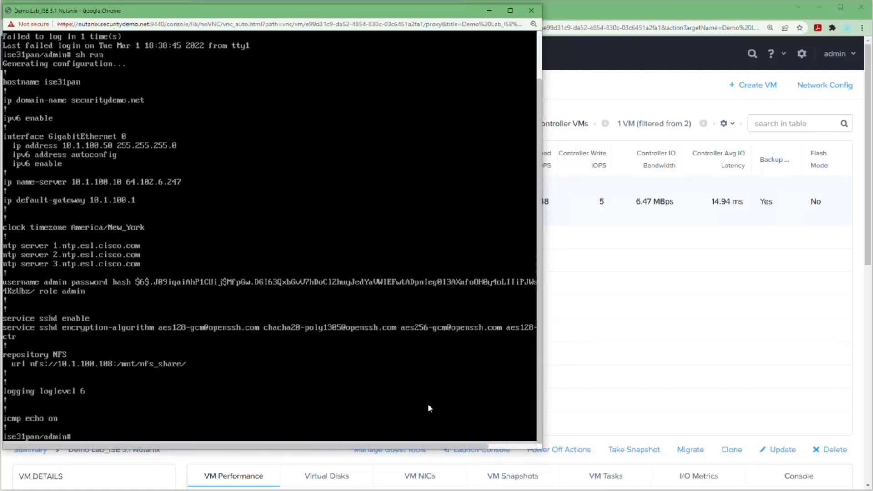
# Check the ISE install history and version with 'sh ver his' and 'sh ver'
pyautogui.write('sh ver his')
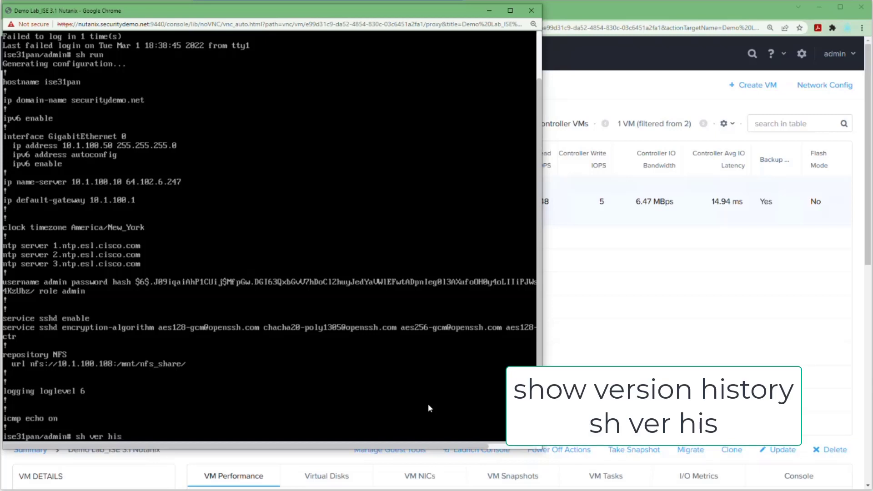
pyautogui.press('Return')
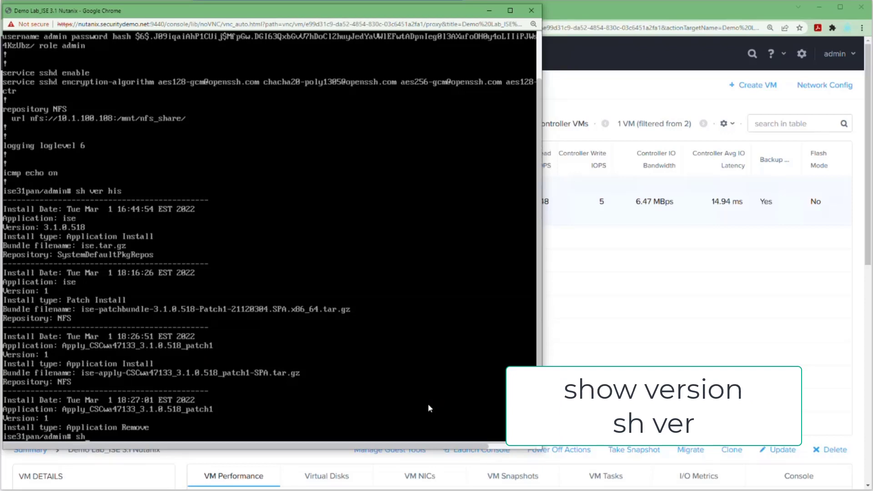
pyautogui.write('sh ver')
pyautogui.press('Return')
pyautogui.press('Return')
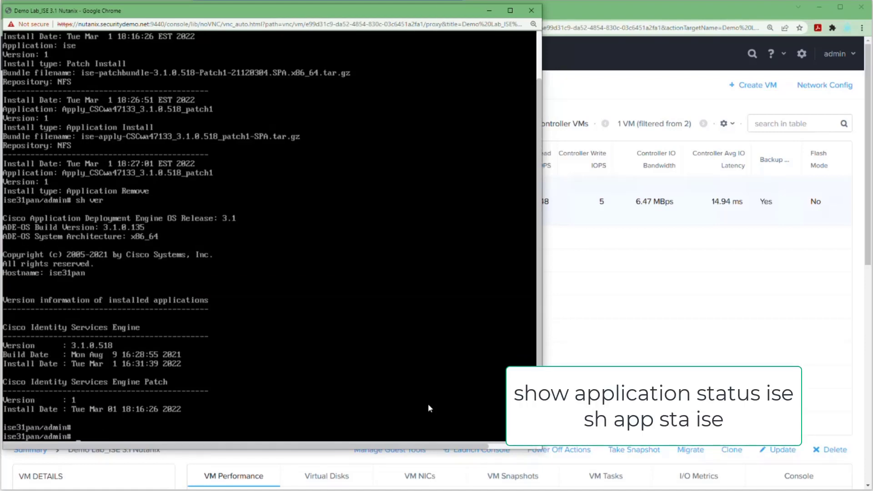
# Recheck 'sh app sta ise' until Application Server is running, then return to the VM table
pyautogui.write('sh app sta ise')
pyautogui.press('Return')
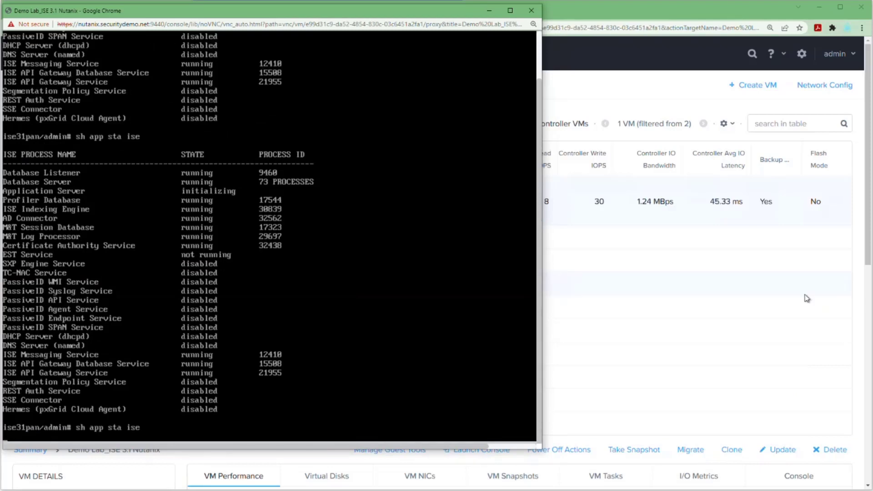
pyautogui.press('Return')
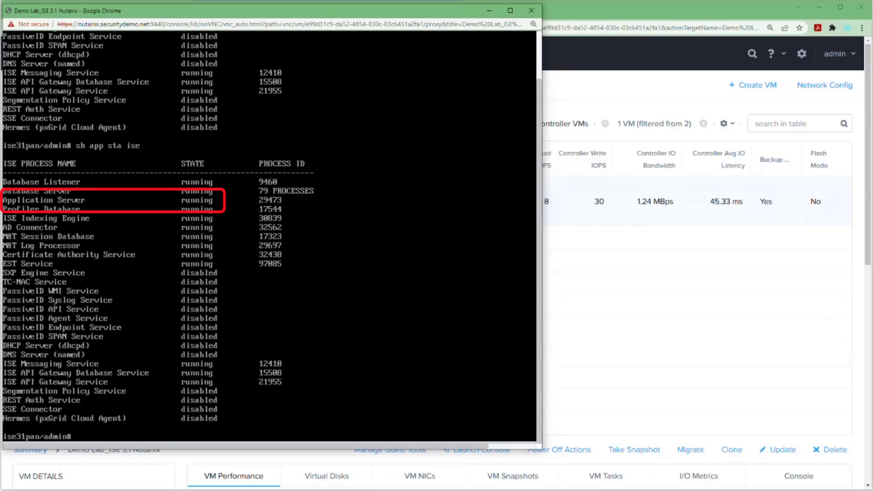
pyautogui.click(558, 15)
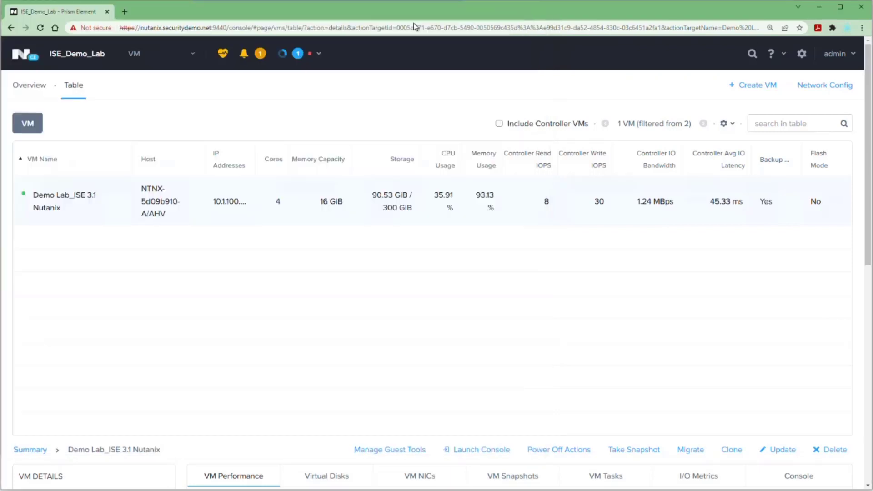
pyautogui.click(124, 12)
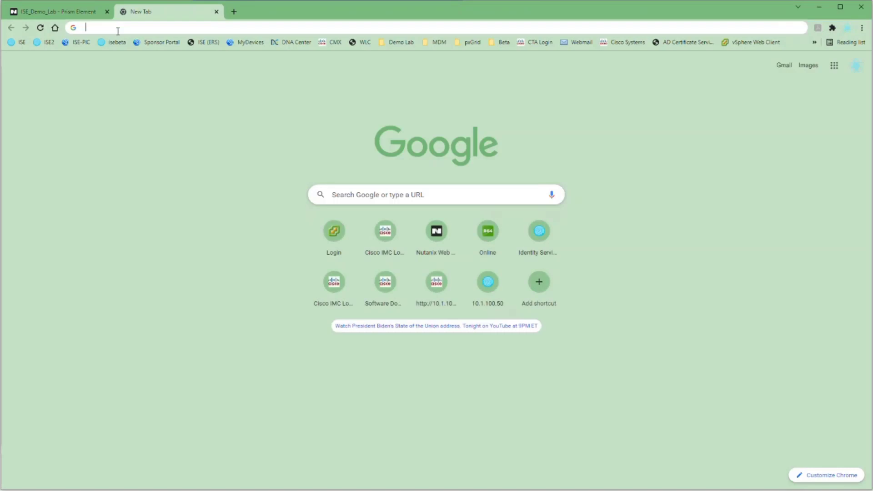
pyautogui.click(117, 29)
pyautogui.write('https:')
pyautogui.write('//10.1.100')
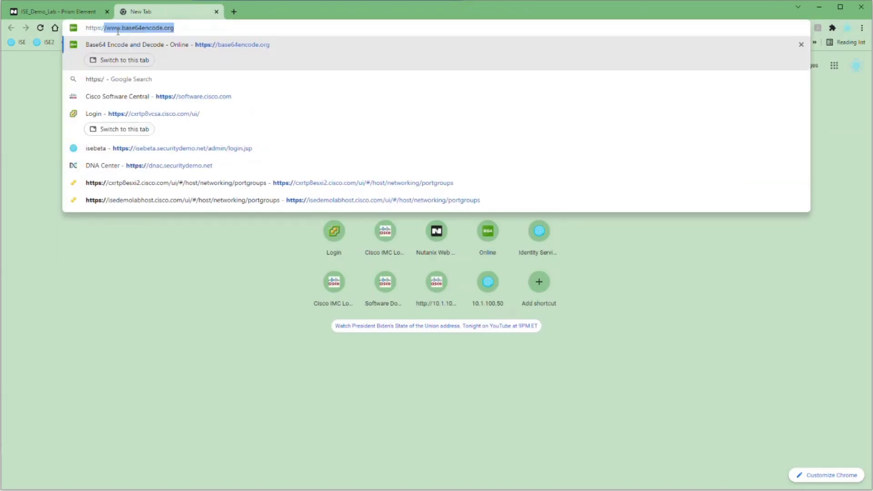
pyautogui.write('.50')
pyautogui.press('Return')
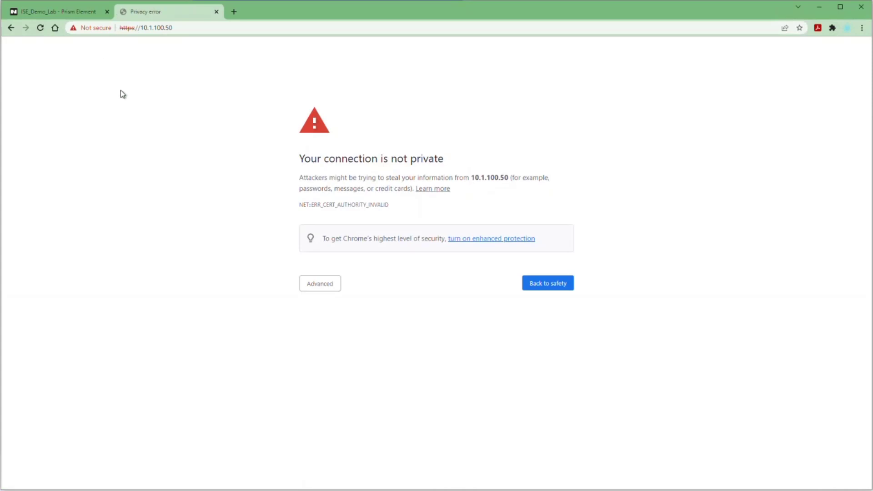
pyautogui.click(317, 288)
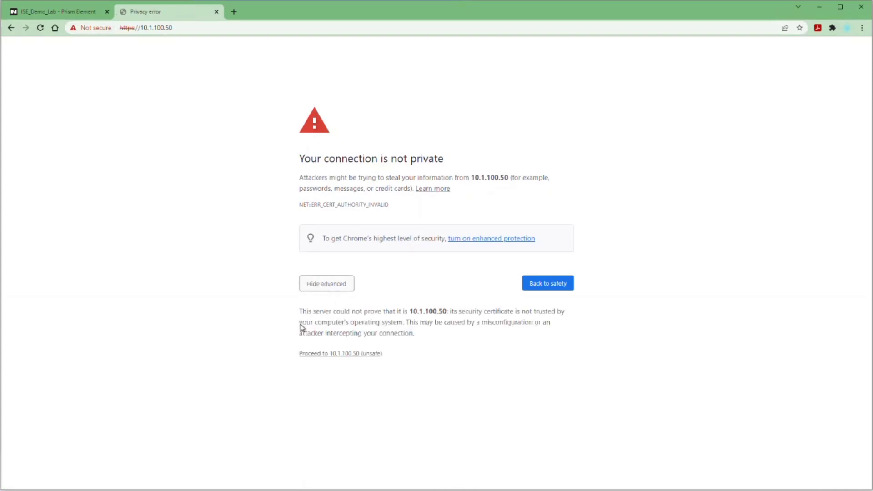
pyautogui.click(306, 354)
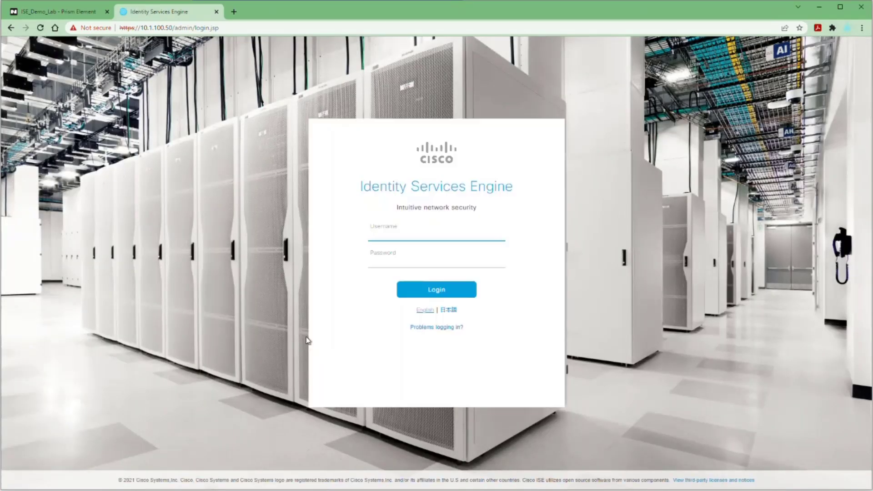
# Log in to Cisco ISE as admin with the account password
pyautogui.click(390, 235)
pyautogui.write('admin')
pyautogui.press('Tab')
pyautogui.write('••••••••')
pyautogui.press('Return')
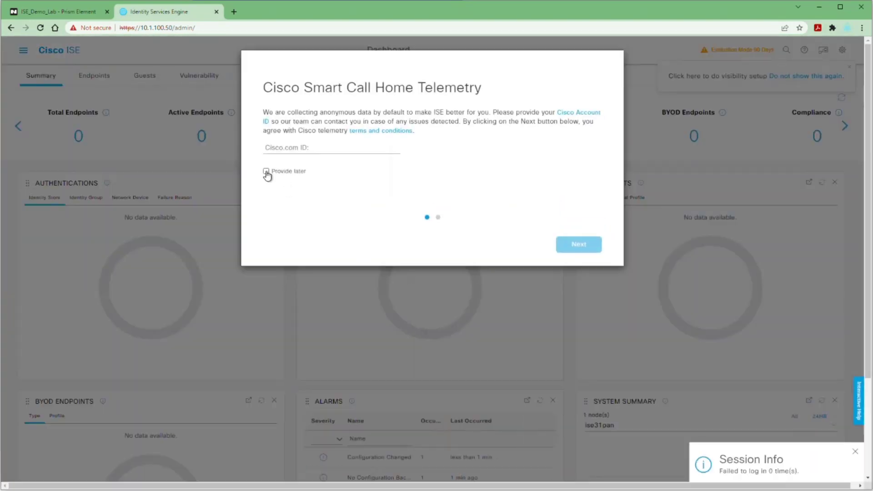
# Choose Provide later for the Cisco account ID and dismiss the telemetry and license prompts
pyautogui.click(267, 172)
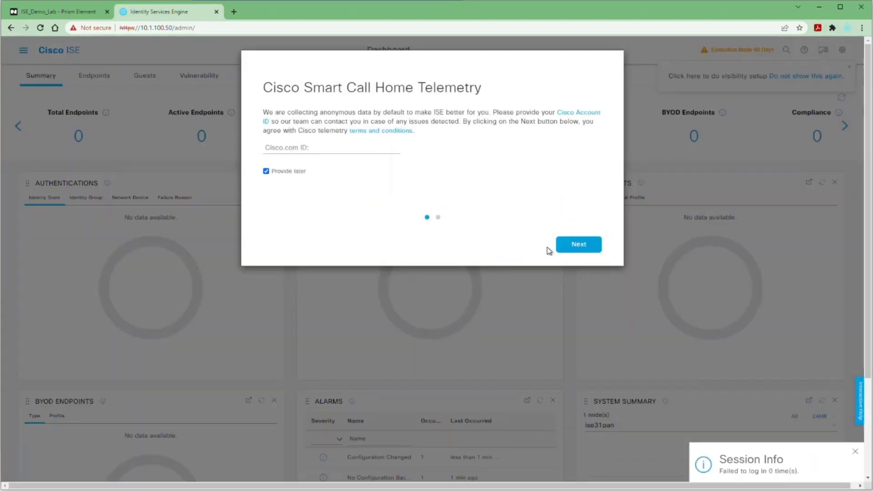
pyautogui.click(579, 244)
pyautogui.click(585, 245)
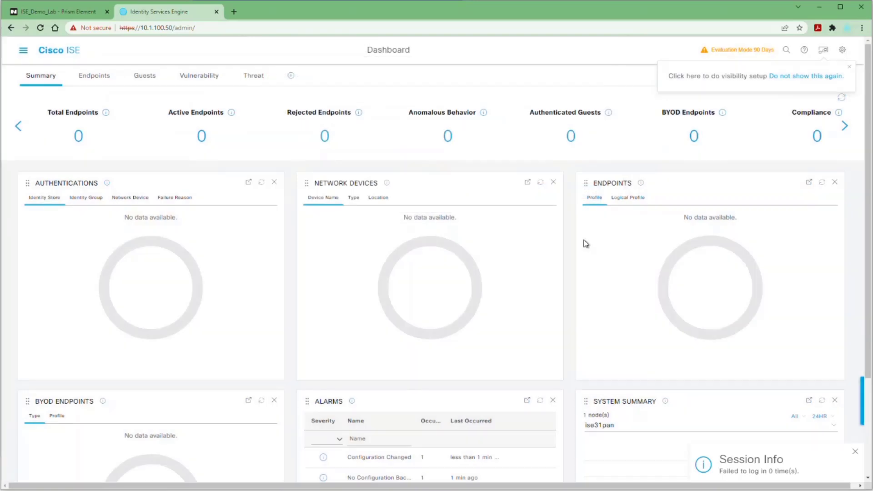
# Check the ISE version and server details under About ISE, then close them
pyautogui.click(842, 50)
pyautogui.click(818, 97)
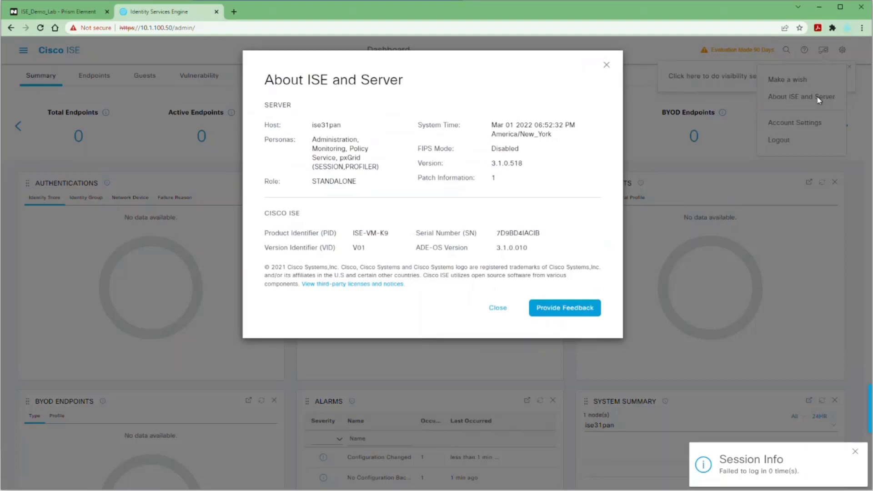
pyautogui.click(500, 309)
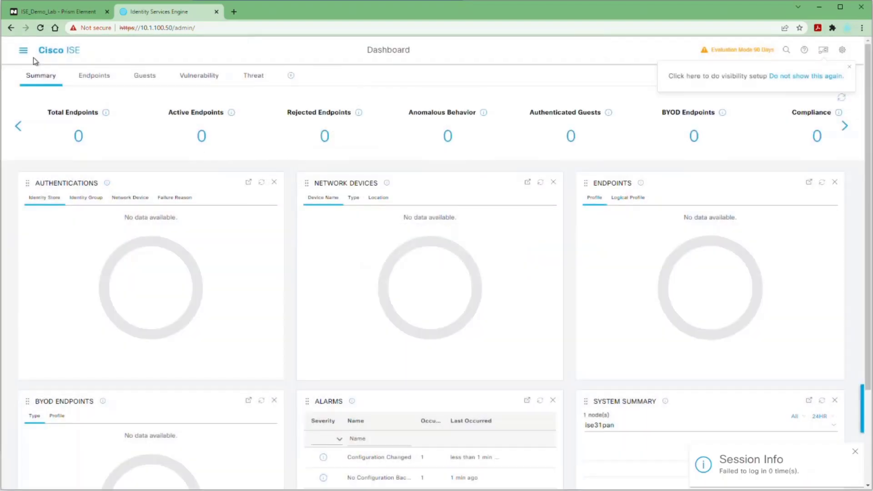
# View the API Service Settings under Administration > System > Settings > API Settings
pyautogui.click(23, 50)
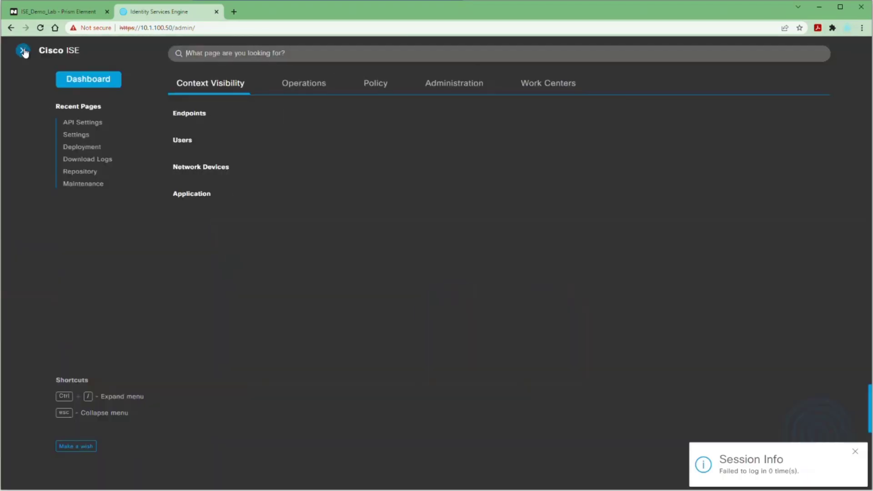
pyautogui.click(441, 93)
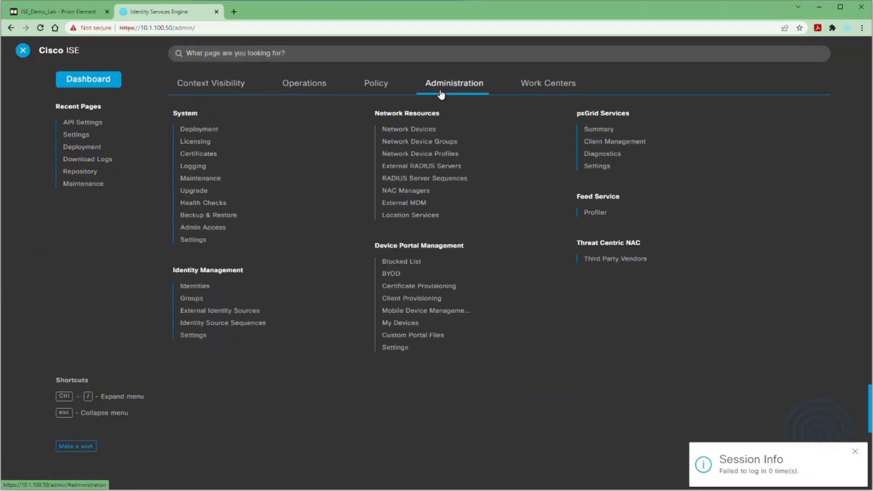
pyautogui.click(193, 241)
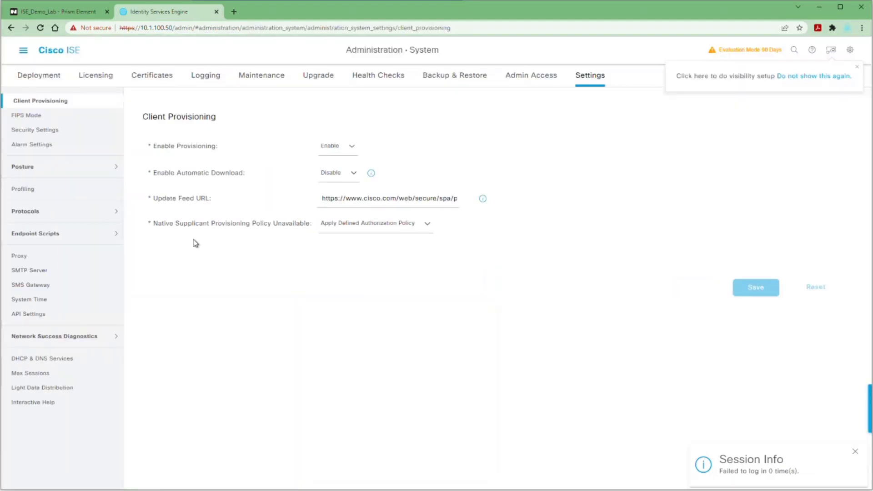
pyautogui.click(32, 314)
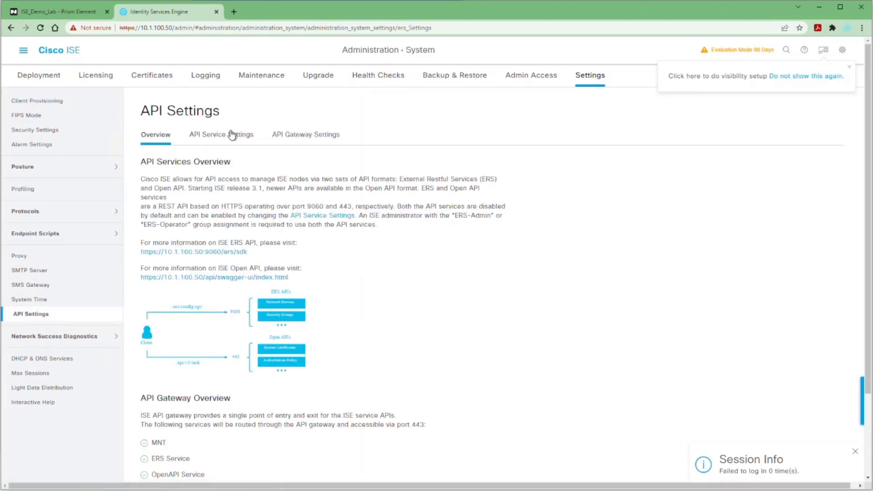
pyautogui.click(232, 135)
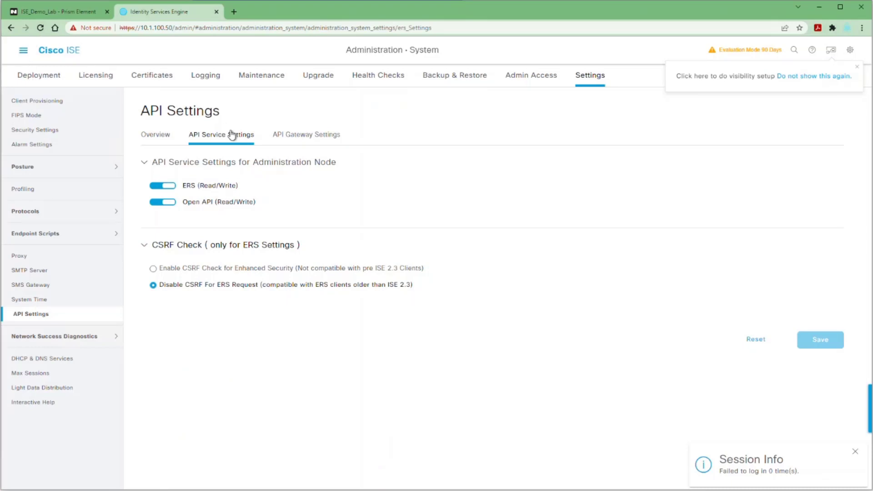
# Open standalone node ise31pan from the Deployment page and review its enabled services
pyautogui.click(29, 79)
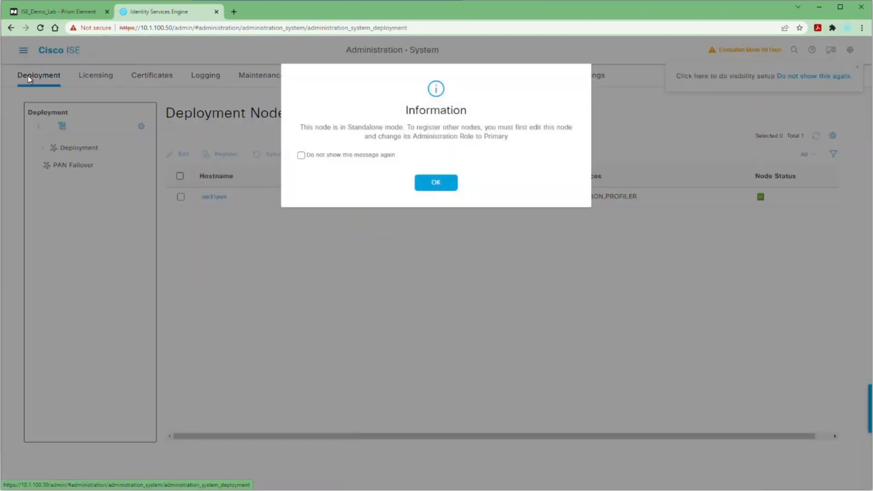
pyautogui.click(438, 180)
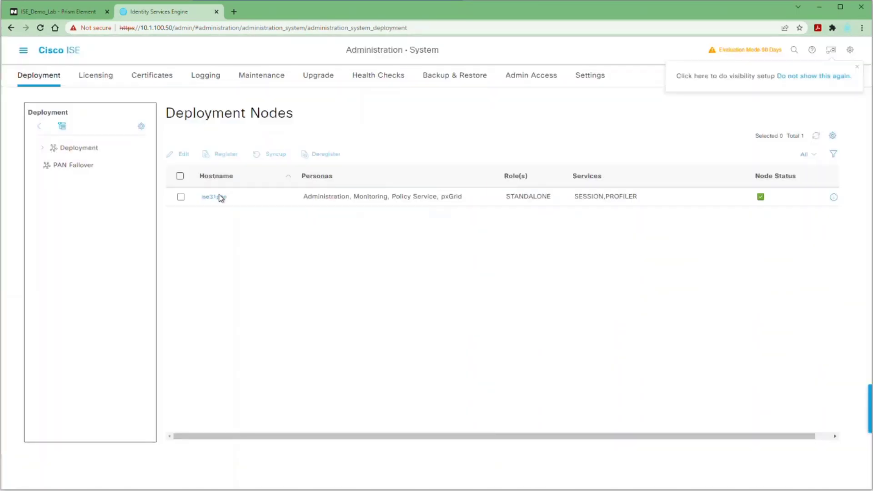
pyautogui.click(214, 197)
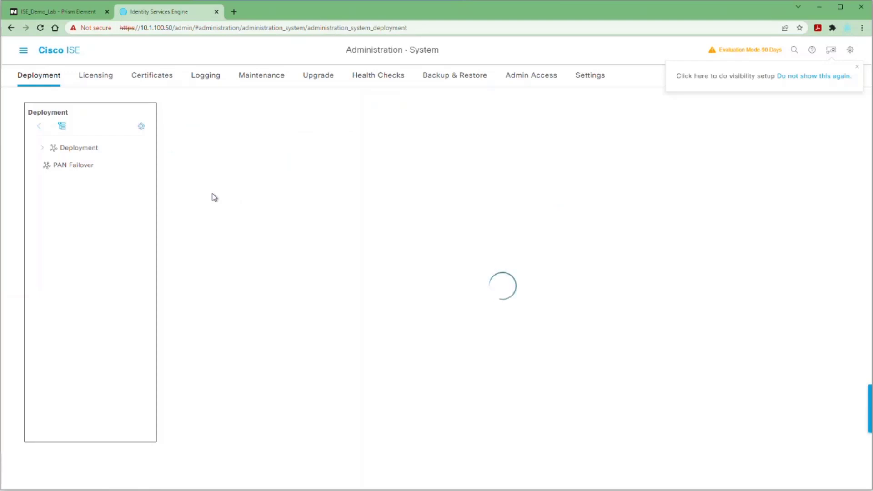
pyautogui.scroll(-6, 214, 196)
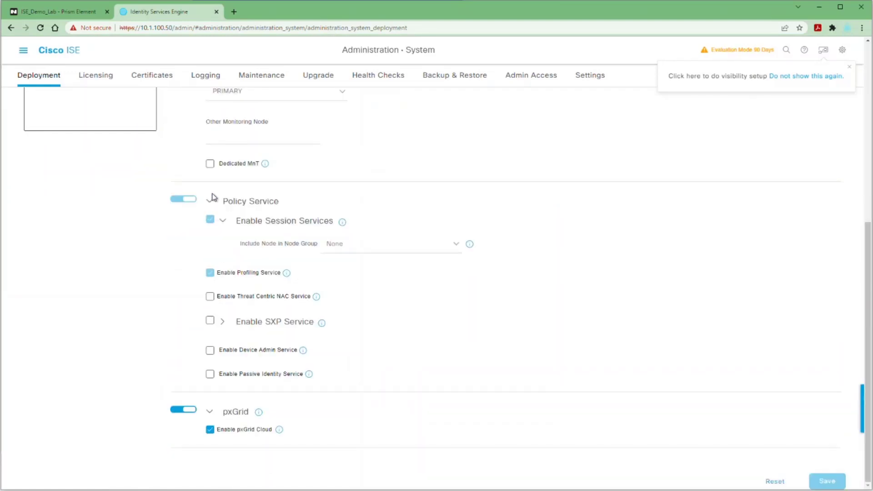